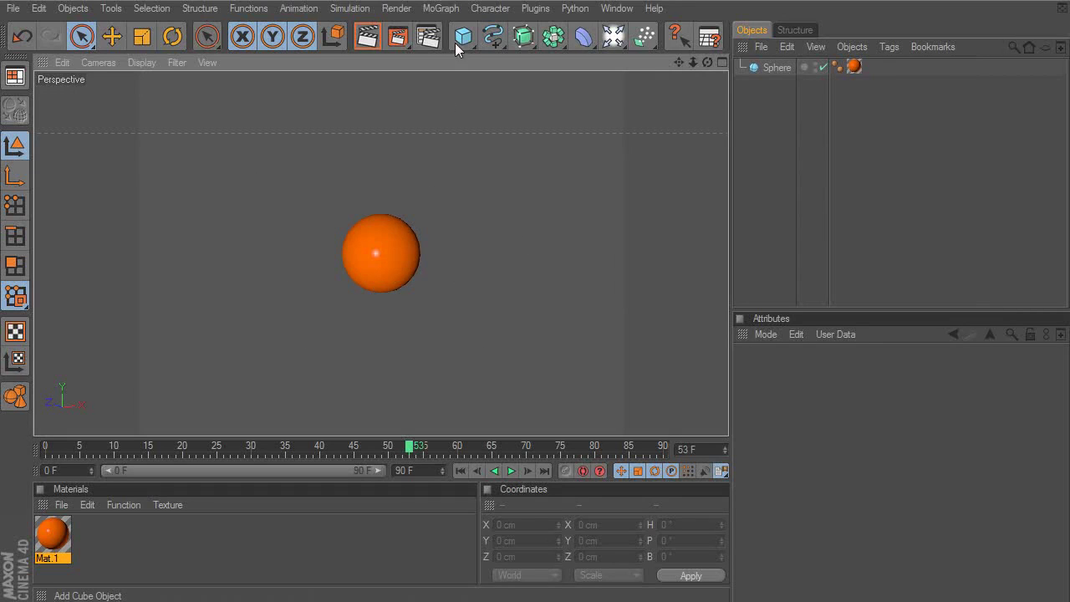
- Add a MoGraph Cloner object and make the sphere its child
left_click(440, 8)
left_click(474, 128)
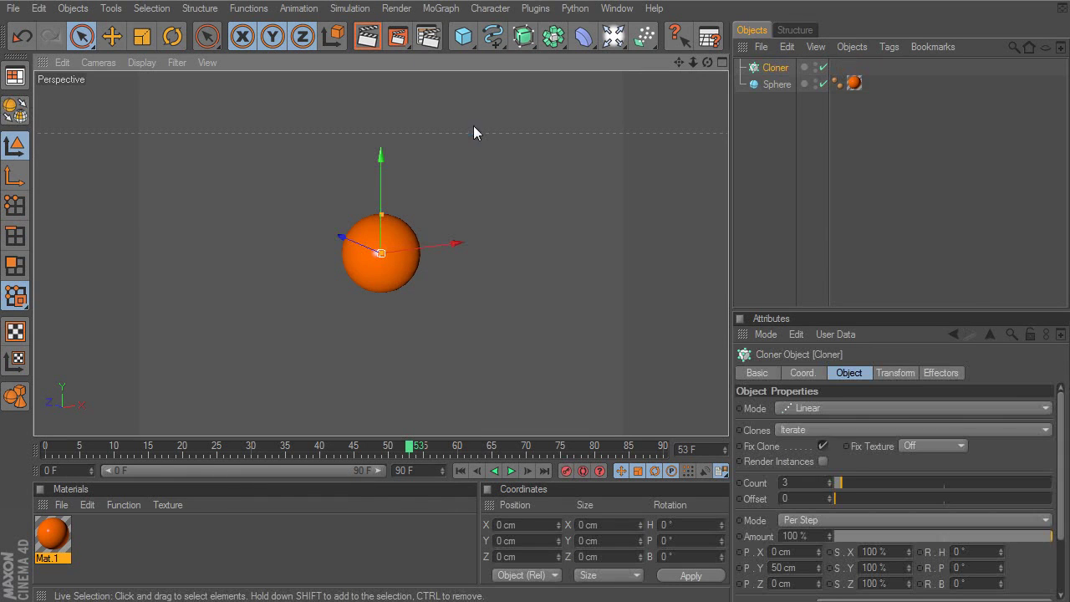
left_click_drag(774, 84, 775, 70)
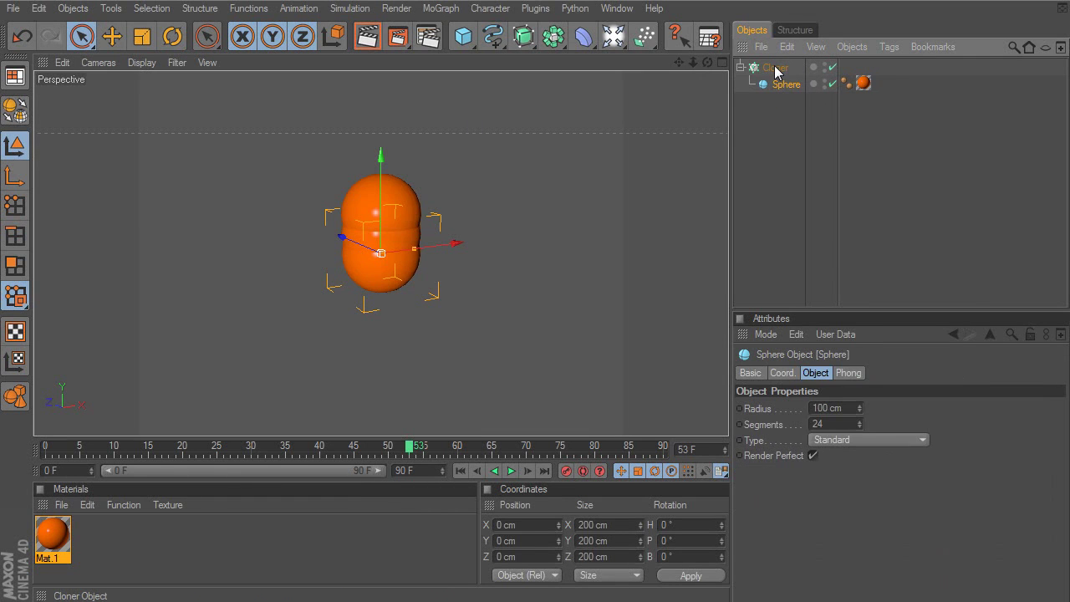
- Set the Cloner to Grid Array mode with a size of 600 cm on all three axes
left_click(776, 69)
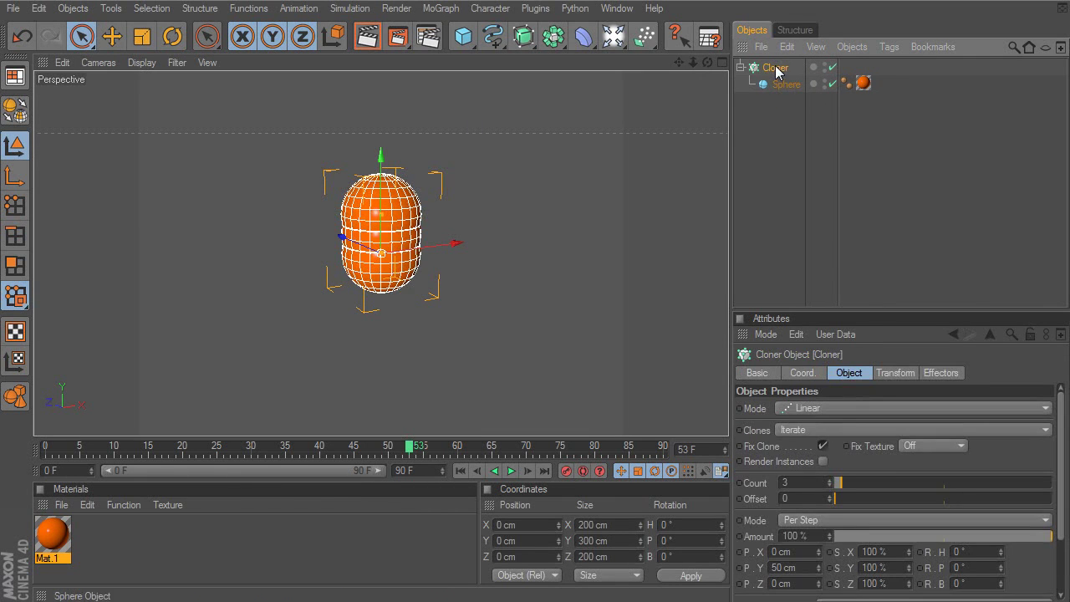
left_click(816, 410)
left_click(825, 479)
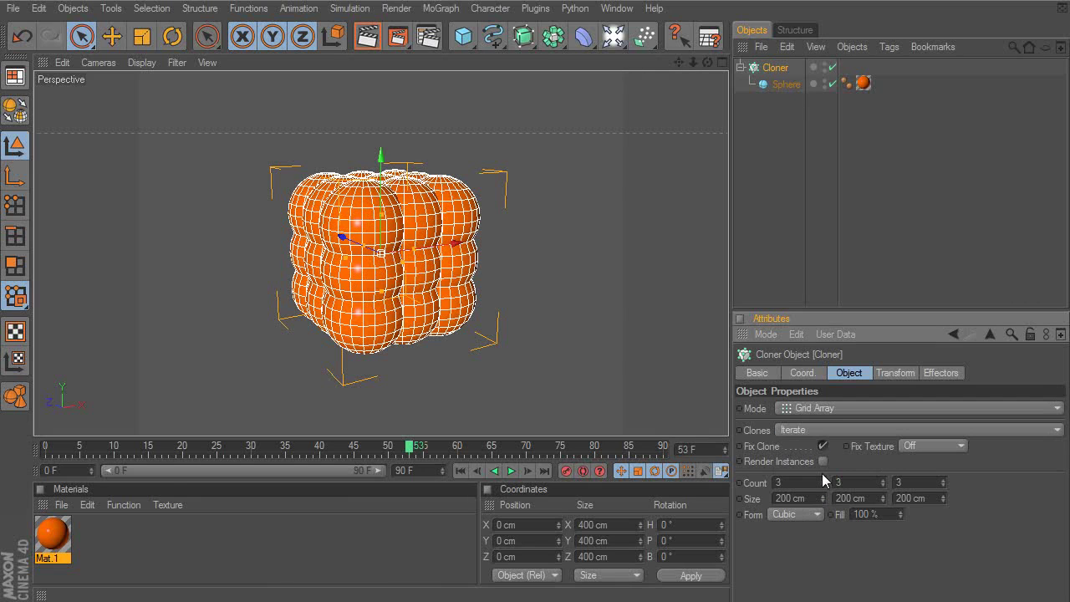
left_click(805, 498)
type("600")
key("Tab")
type("60")
key("Tab")
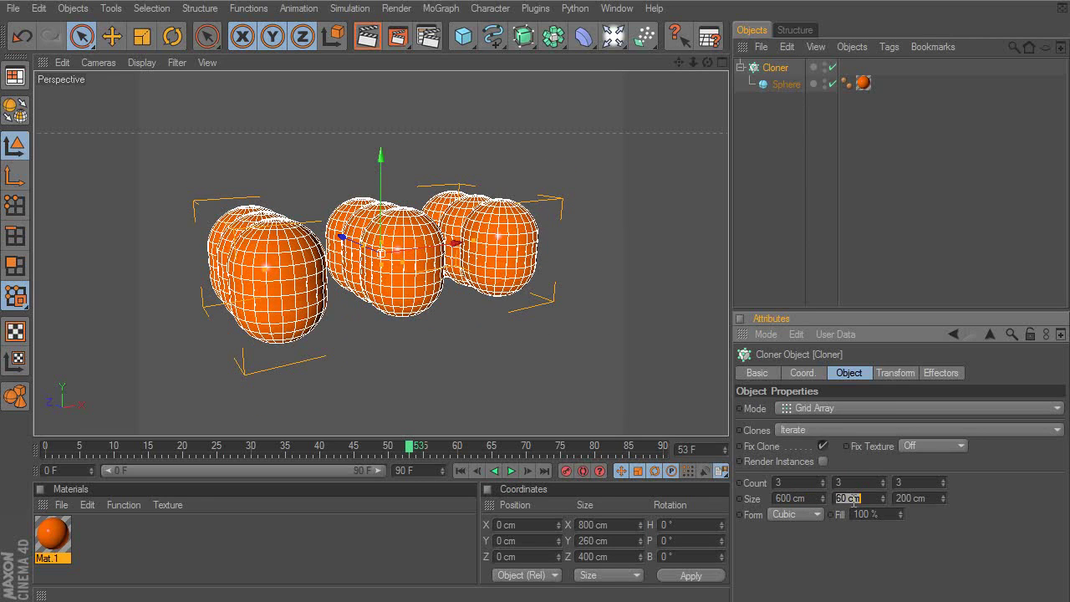
type("600")
key("Return")
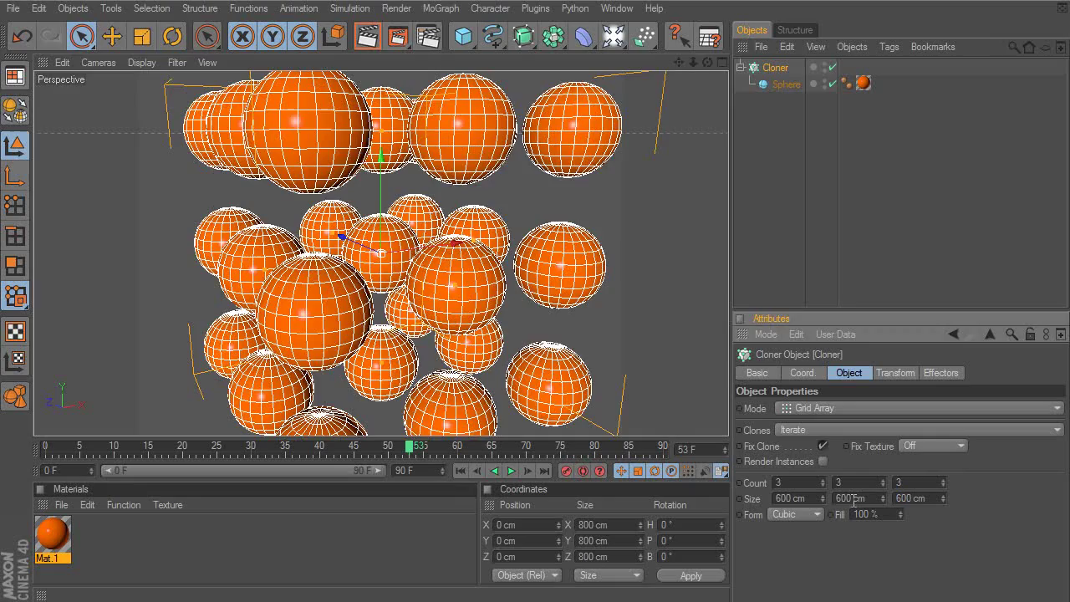
- Deselect the Cloner and add a Random effector to the scene
left_click_drag(452, 324, 605, 333, "alt")
left_click(551, 334)
left_click_drag(527, 327, 550, 328, "alt")
left_click_drag(511, 294, 511, 255, "alt")
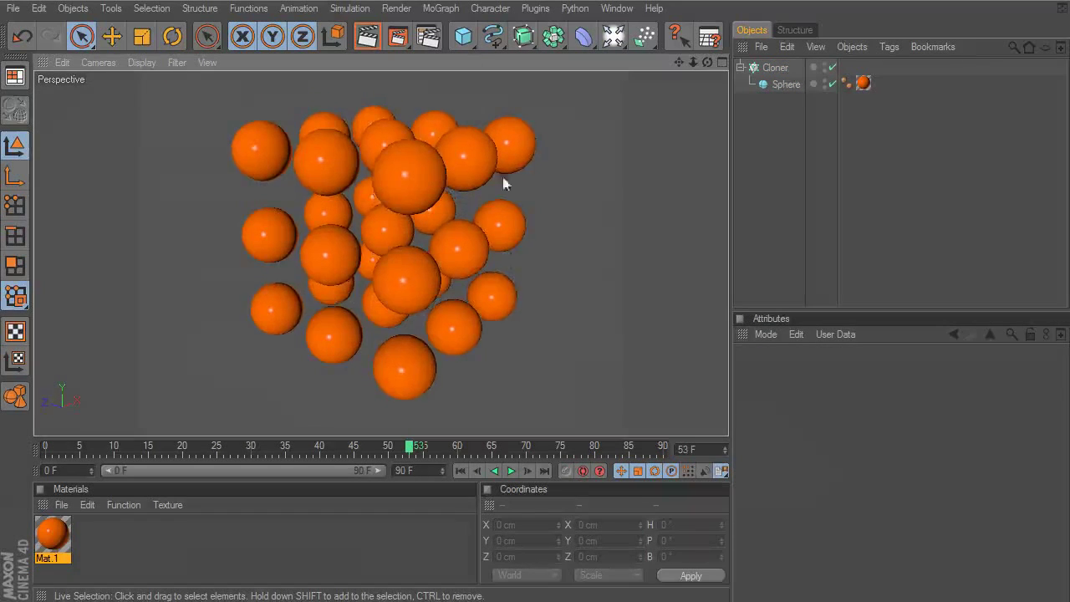
mouse_move(420, 275)
left_mouse_down("alt")
mouse_move(420, 326)
mouse_move(370, 216)
left_mouse_up("alt")
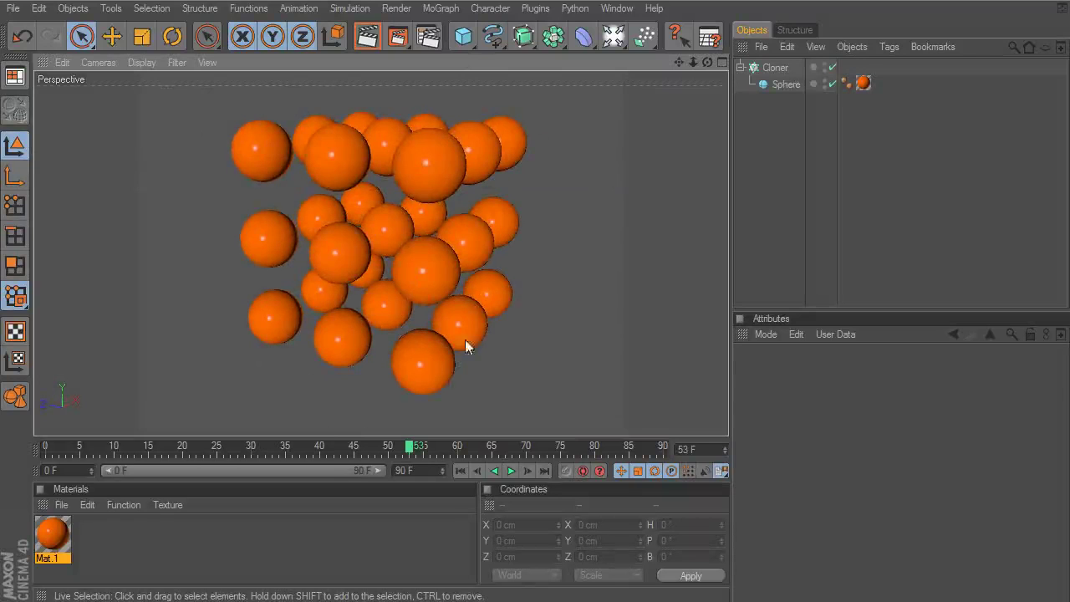
left_click_drag(428, 322, 485, 293, "alt")
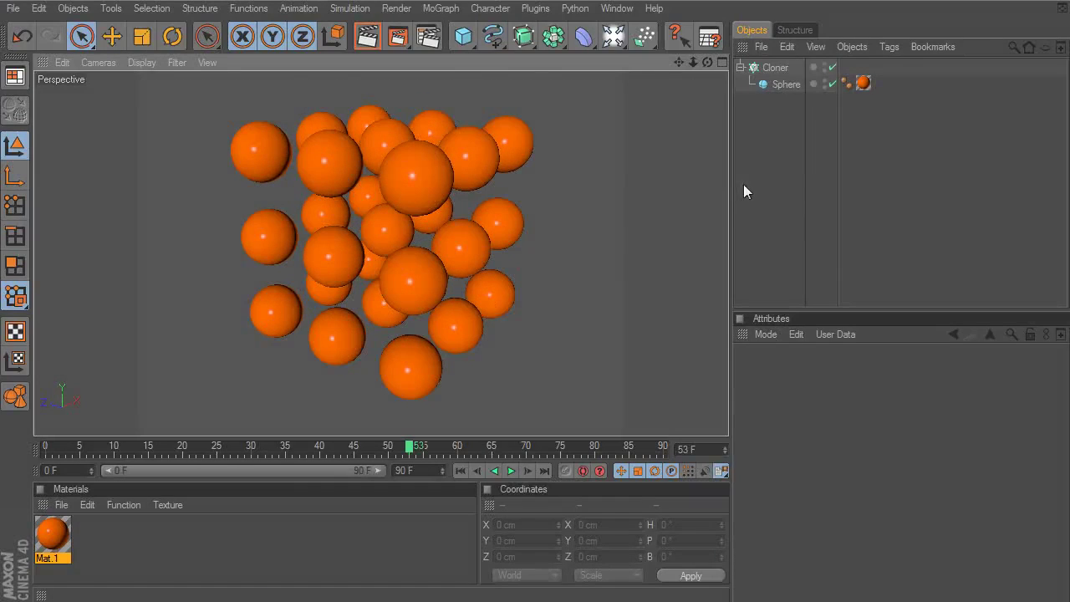
left_click(437, 8)
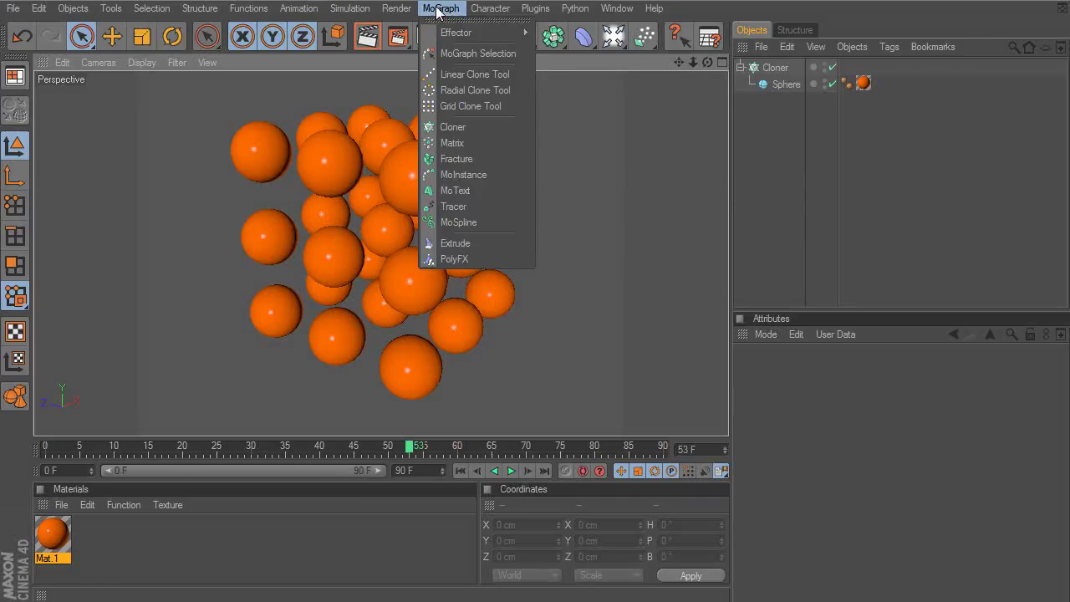
mouse_move(454, 33)
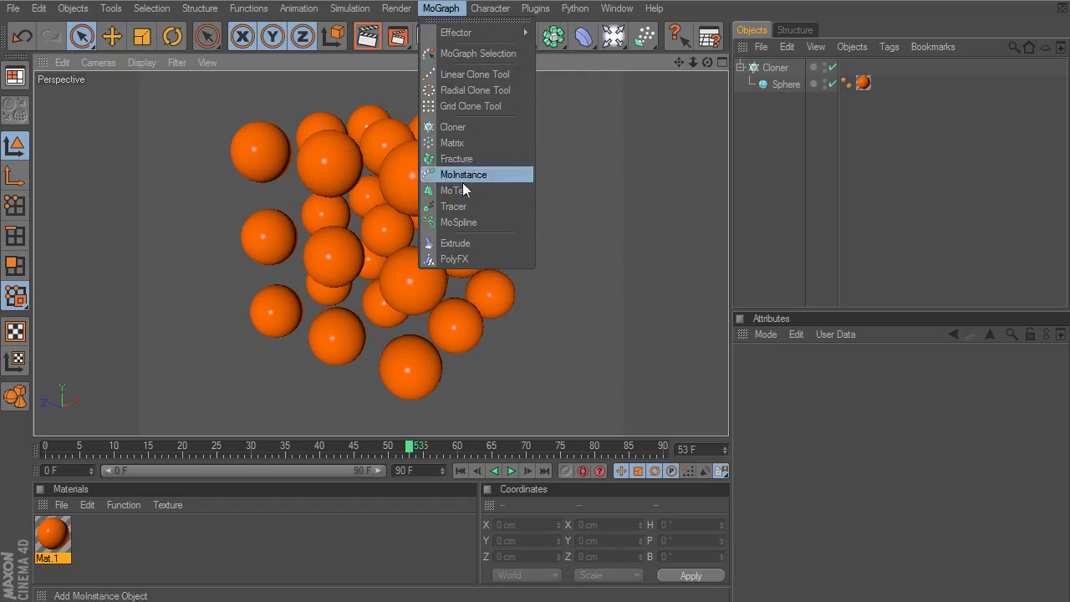
mouse_move(492, 32)
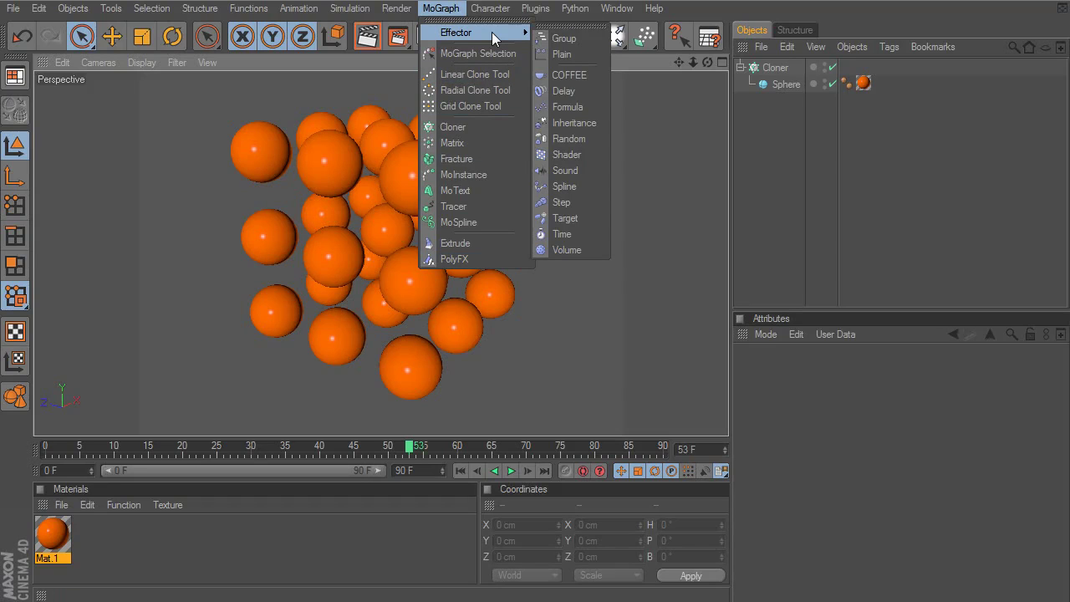
left_click(577, 139)
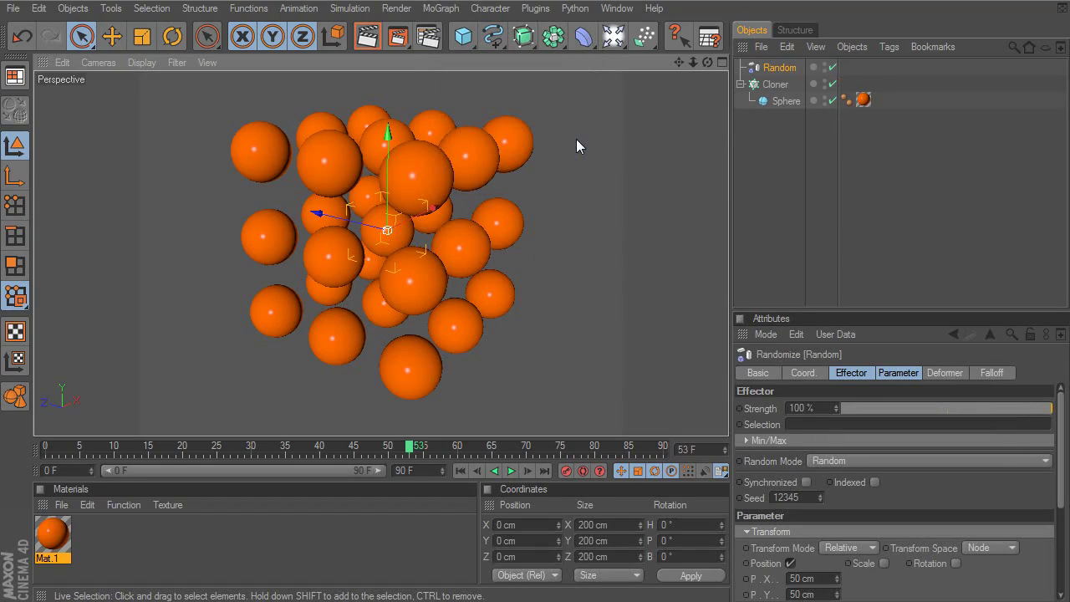
- Assign the Random effector to the Cloner's effectors list
left_click(776, 85)
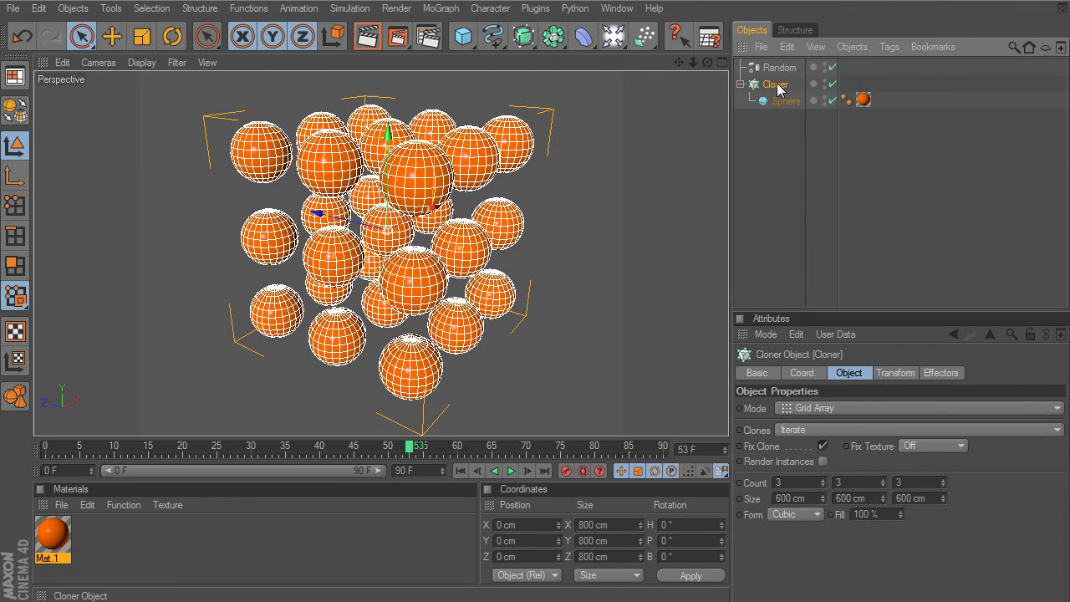
left_click(941, 373)
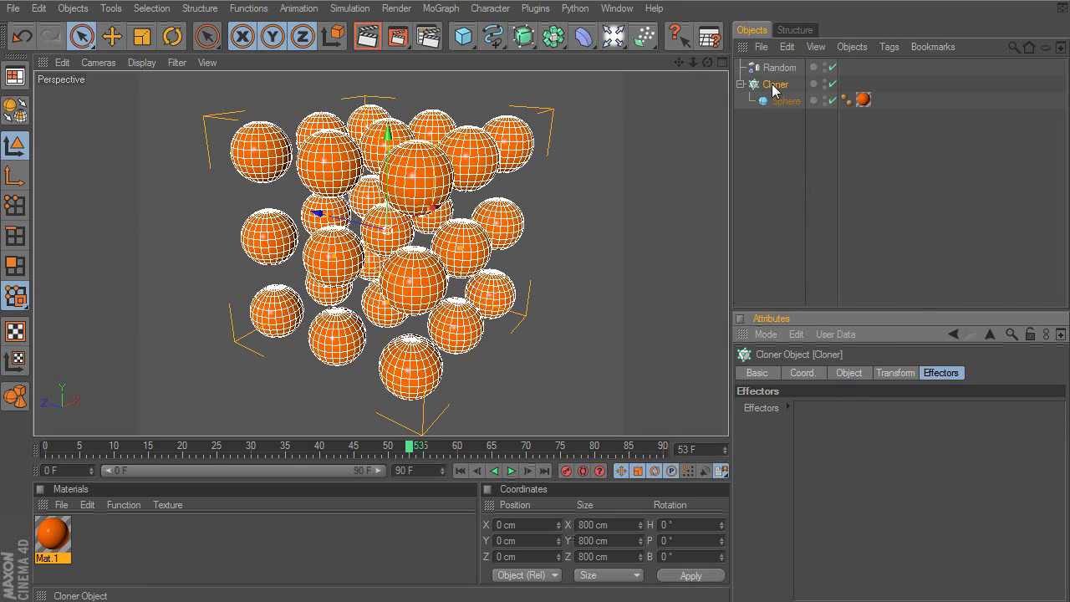
left_click(441, 9)
mouse_move(473, 35)
left_click(452, 9)
left_click_drag(776, 71, 889, 461)
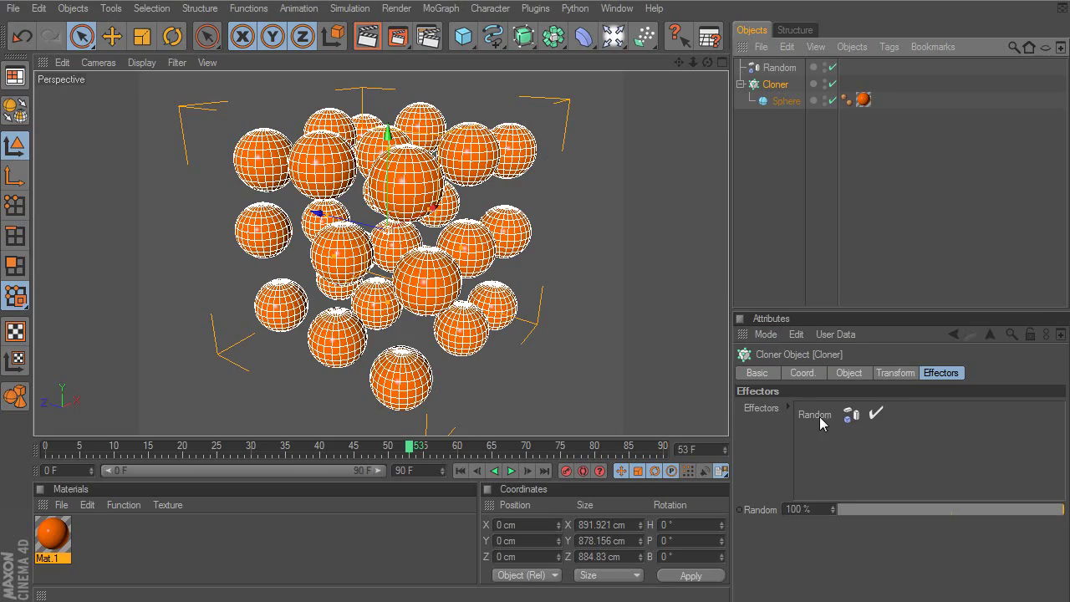
- Select the Random effector and show its strength, random mode and seed settings
left_click_drag(535, 251, 464, 284, "alt")
left_click(588, 278)
left_click_drag(588, 278, 556, 318, "alt")
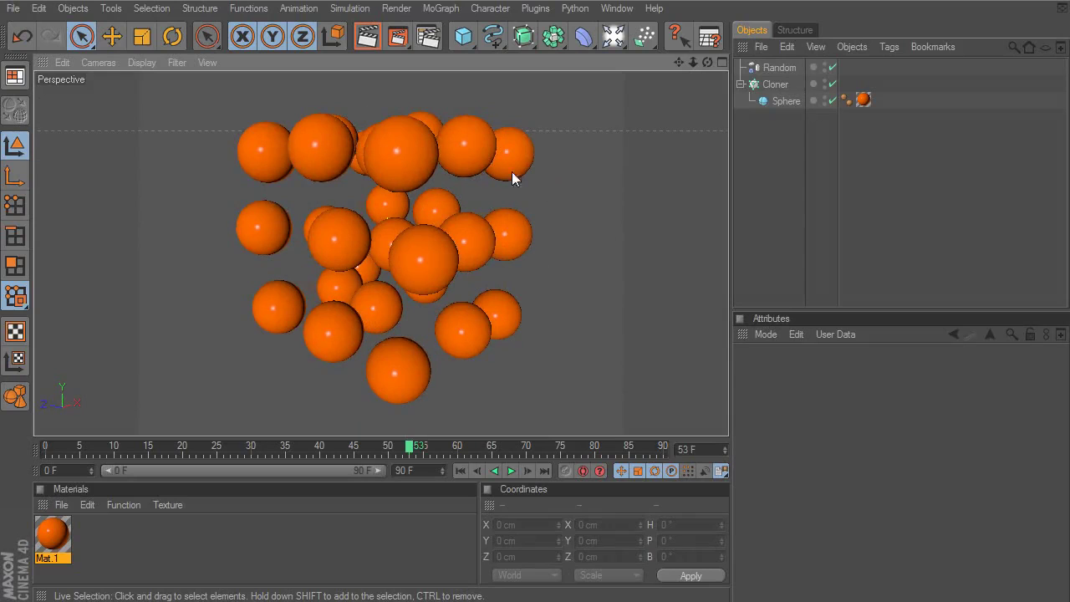
double_click(780, 68)
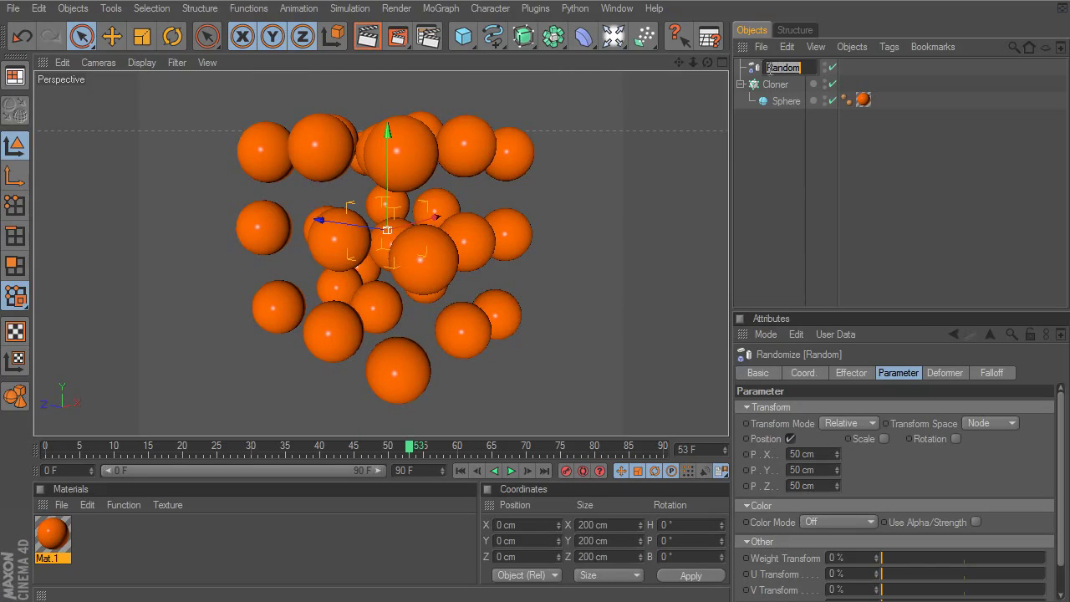
key("Return")
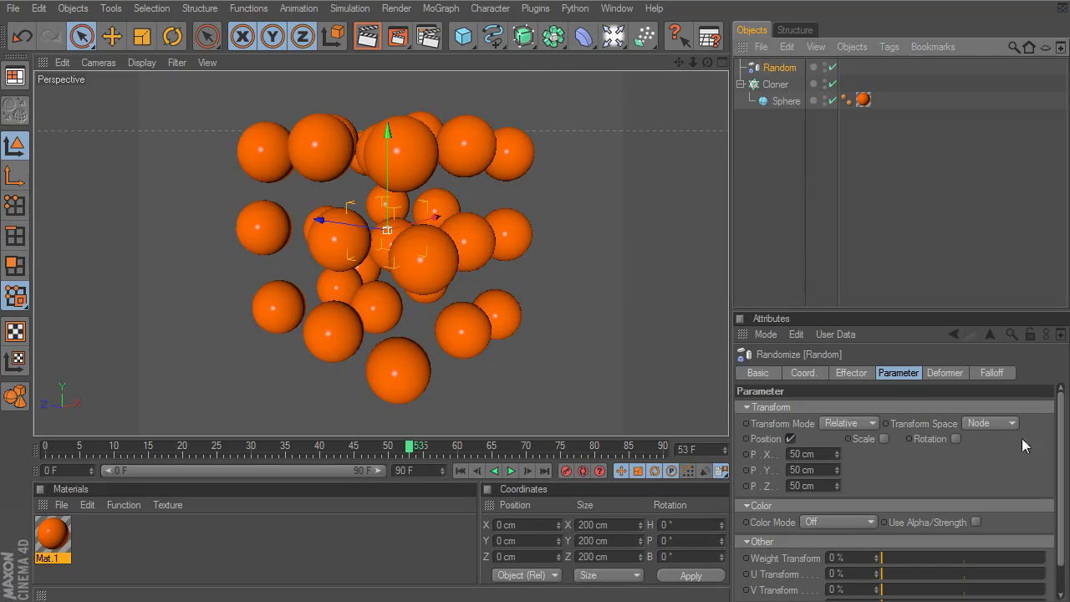
scroll(1061, 419, "down", 1)
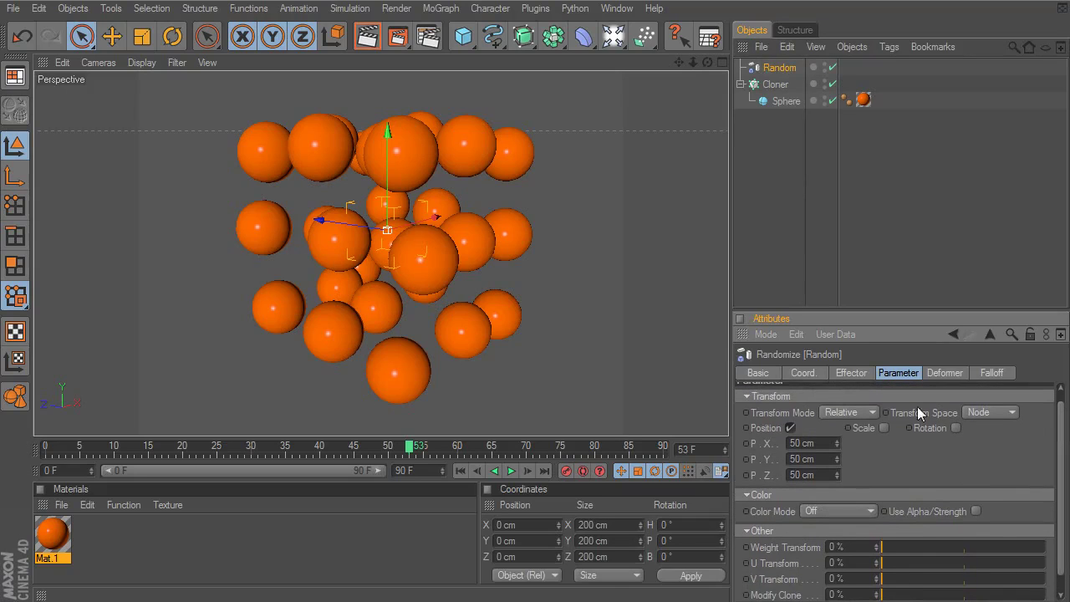
left_click(853, 374)
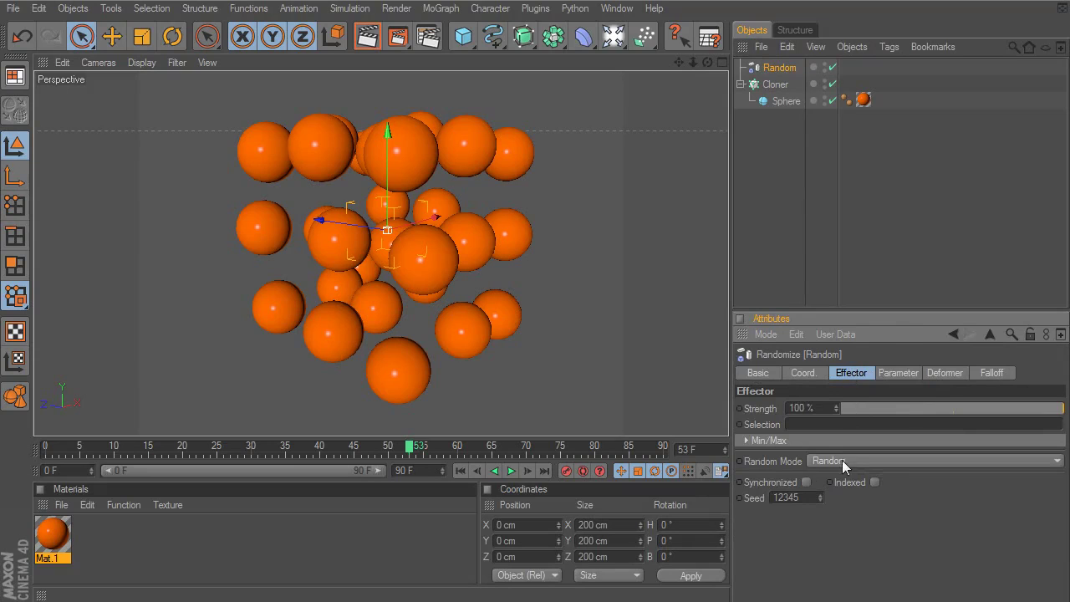
- Set the Random effector's strength to 100 %, its random mode to Random and its seed to 12321
mouse_move(969, 405)
left_mouse_down()
mouse_move(844, 410)
mouse_move(1063, 407)
mouse_move(836, 406)
mouse_move(955, 390)
mouse_move(1064, 406)
mouse_move(841, 408)
mouse_move(1064, 407)
left_mouse_up()
left_click(843, 460)
left_click(849, 472)
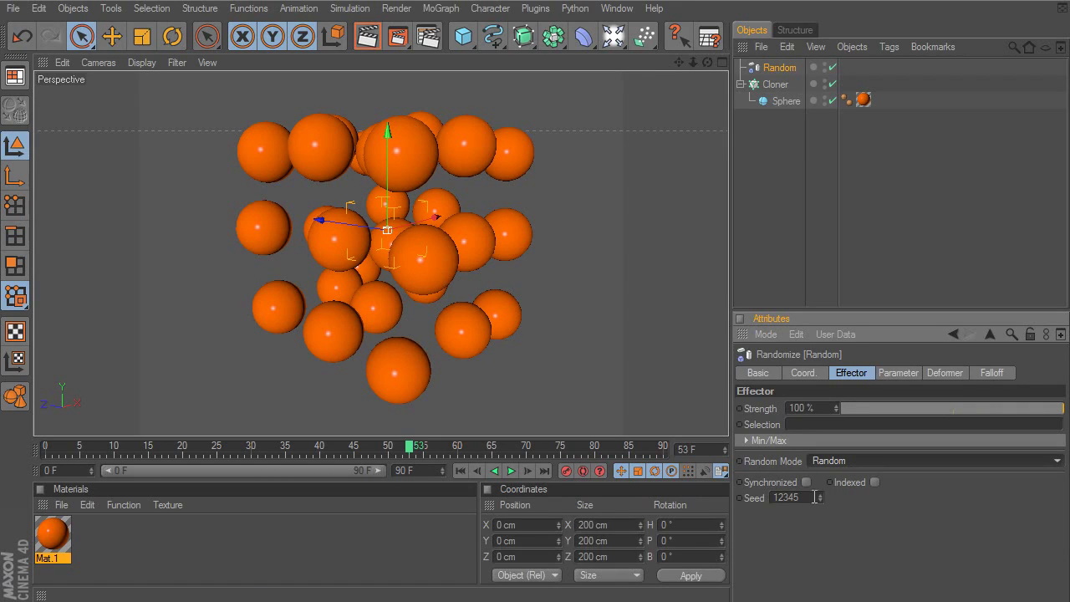
left_click_drag(819, 498, 820, 511)
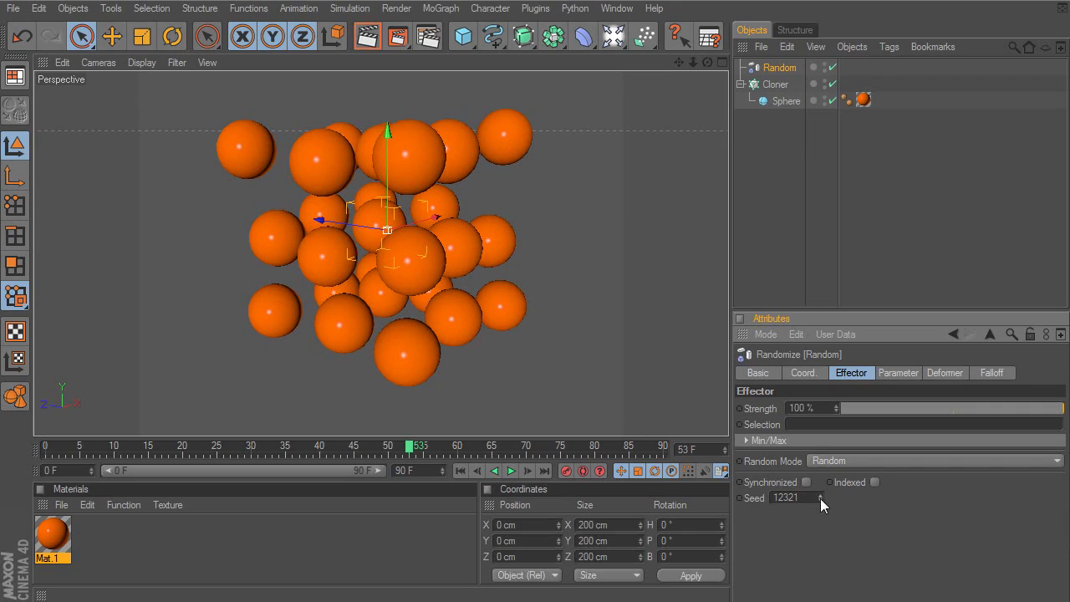
- Switch the effector's random mode to Gaussian, rewind the animation to frame 0 and set the seed to 12326
left_click(852, 458)
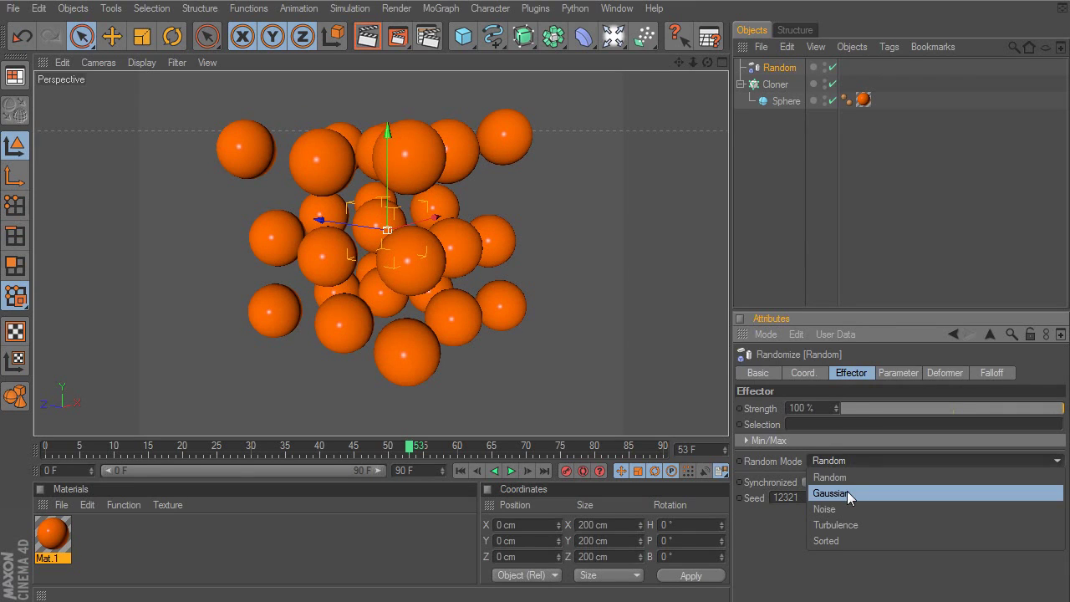
left_click(847, 494)
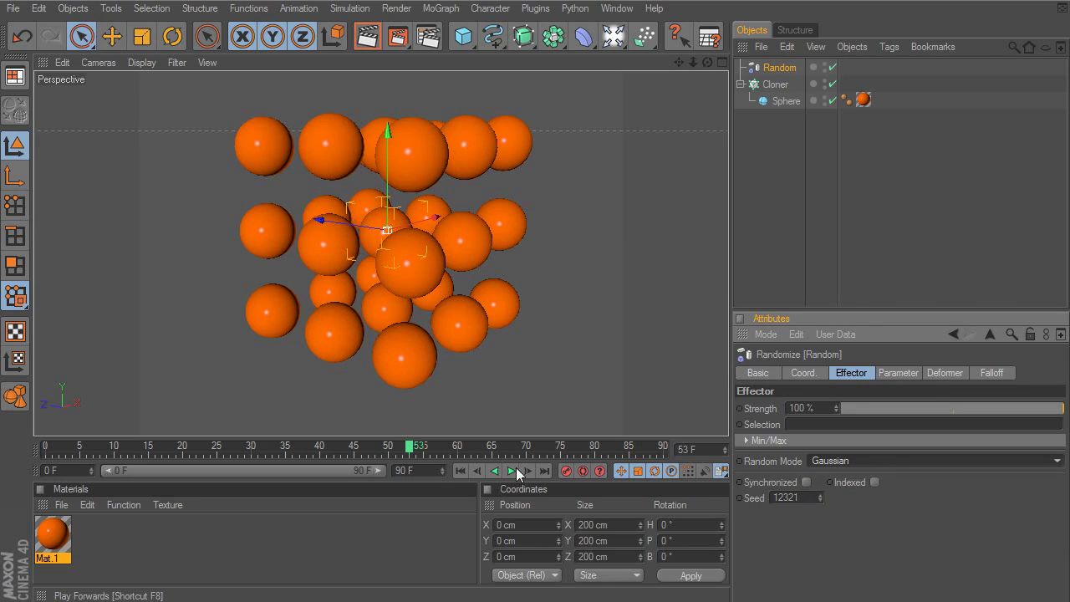
left_click(460, 471)
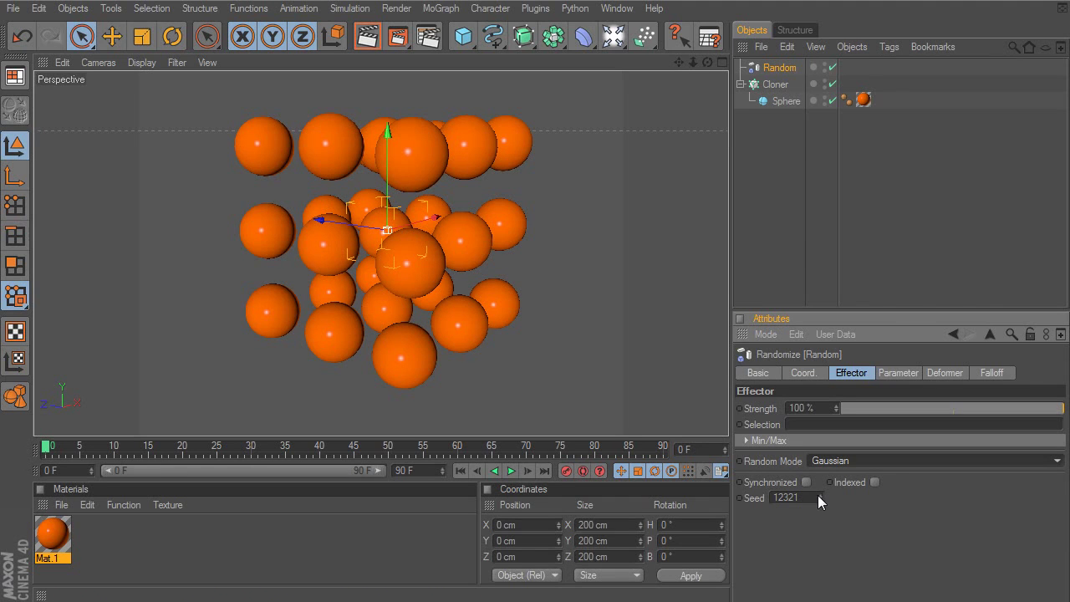
left_click_drag(821, 495, 821, 485)
- Set the effector's random mode to Noise and play the animation forwards
left_click(862, 462)
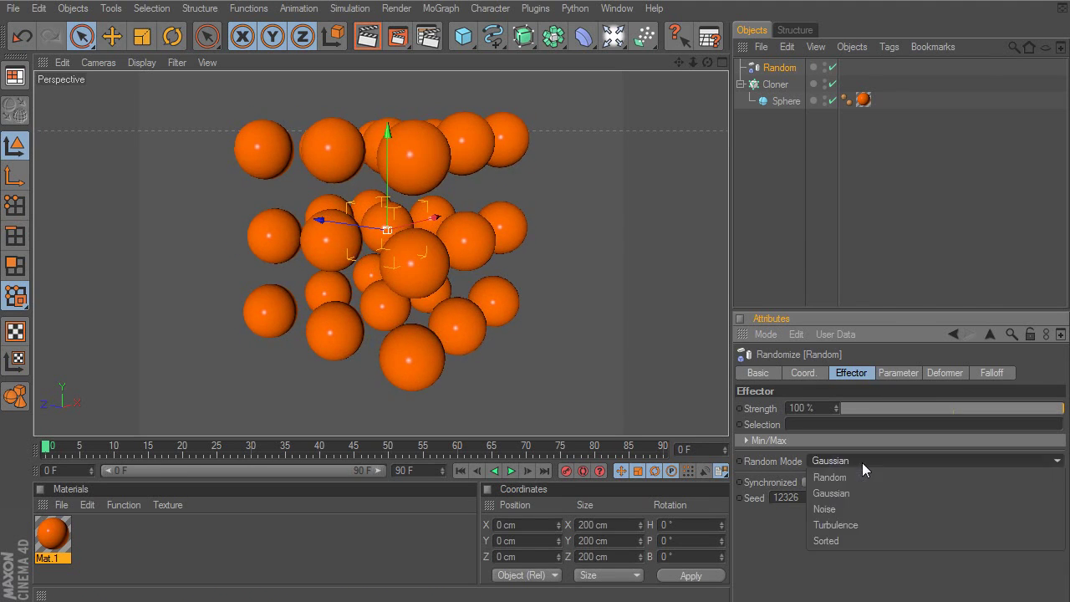
left_click(858, 512)
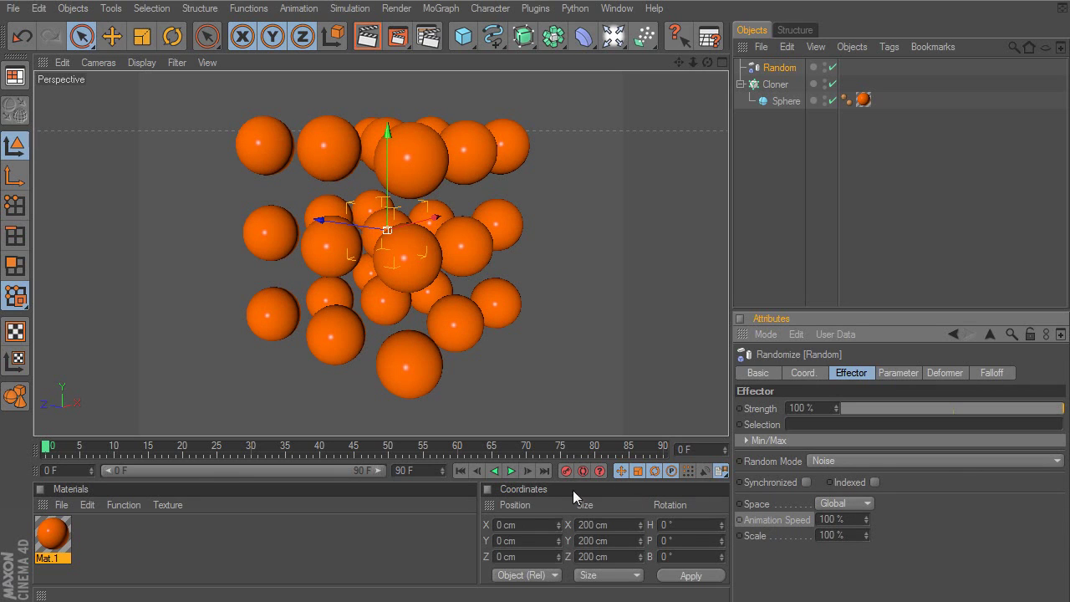
left_click(511, 471)
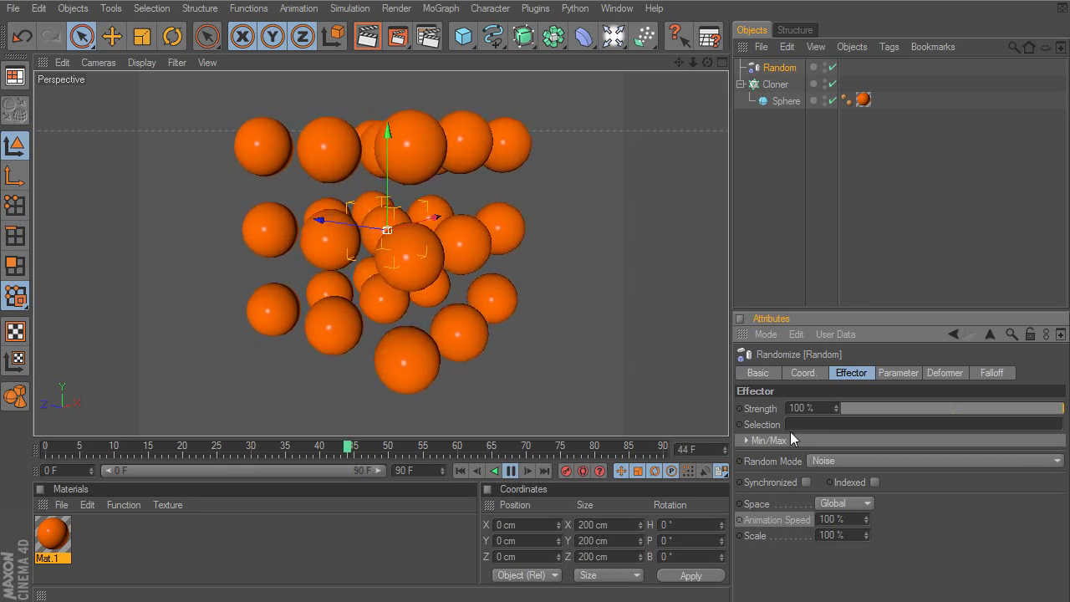
- Try noise animation speeds of 12 % and 251 %, set the noise scale to 406 % and settle the animation speed at 79 %
mouse_move(867, 519)
left_mouse_down()
mouse_move(867, 548)
mouse_move(866, 517)
left_mouse_up()
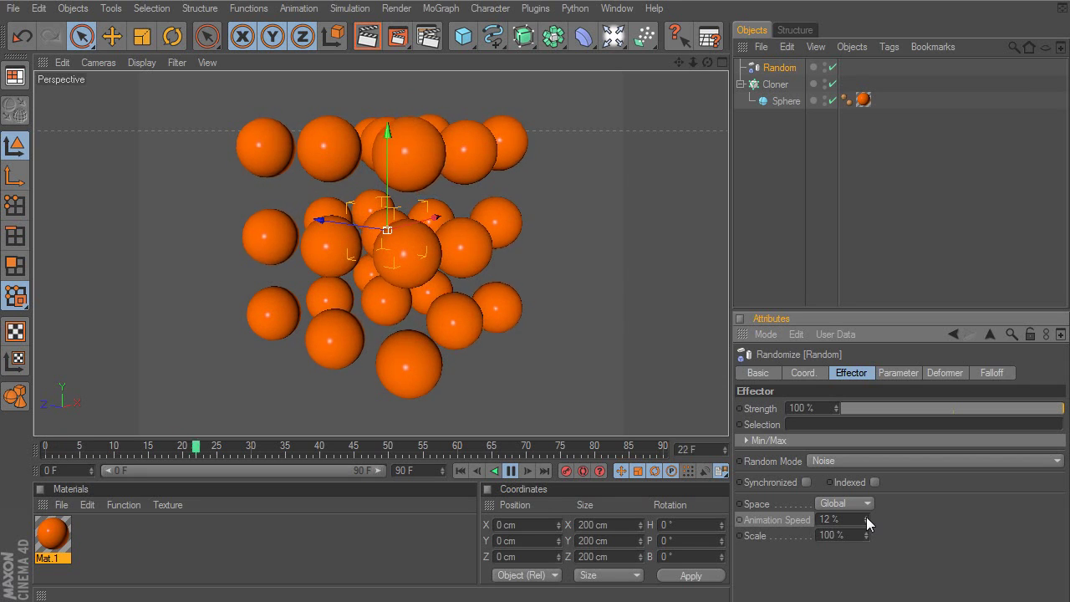
left_click_drag(867, 518, 867, 469)
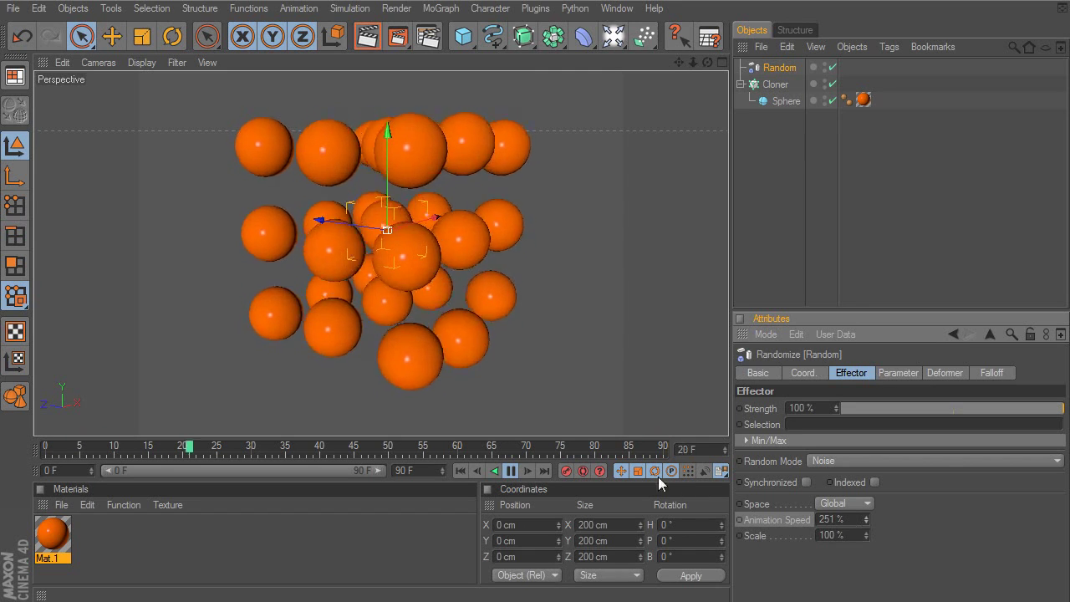
left_click_drag(867, 535, 867, 472)
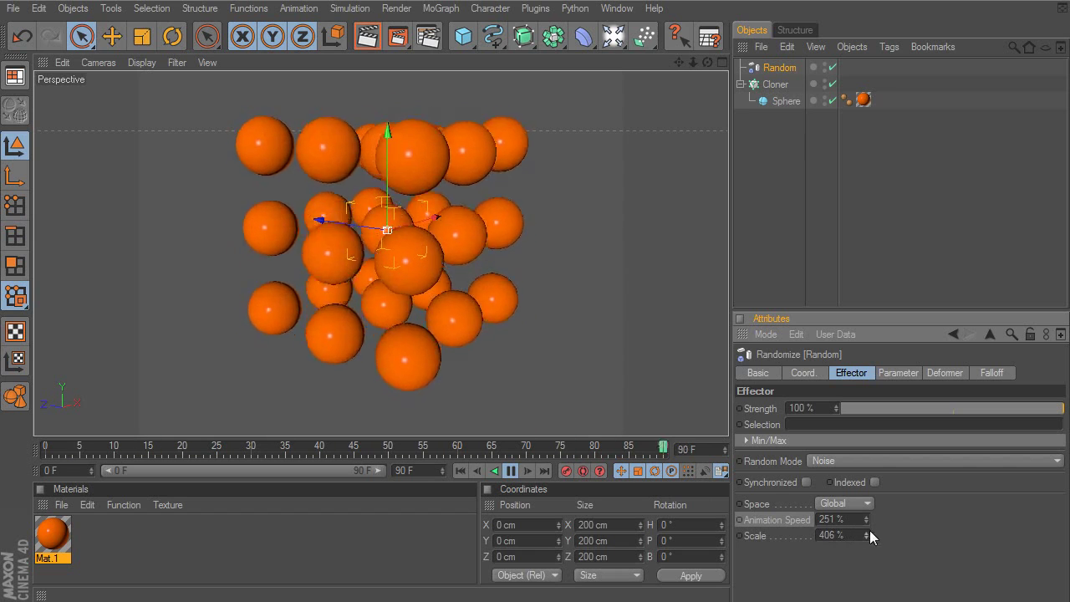
left_click_drag(867, 520, 868, 549)
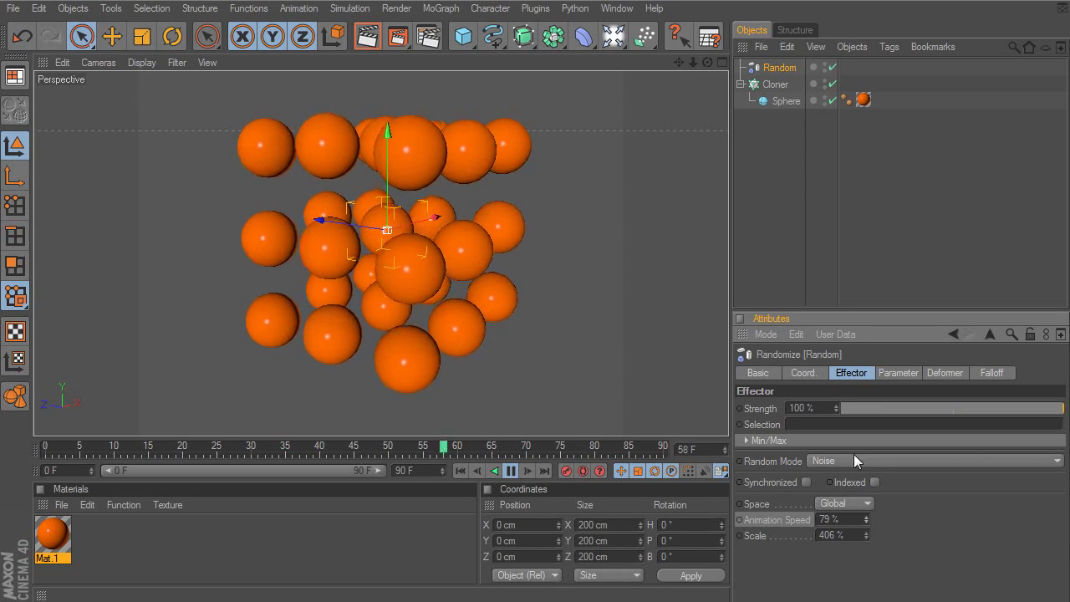
- Try the Turbulence random mode on the effector twice, returning to Noise each time to compare the motion
left_click(925, 461)
left_click(839, 525)
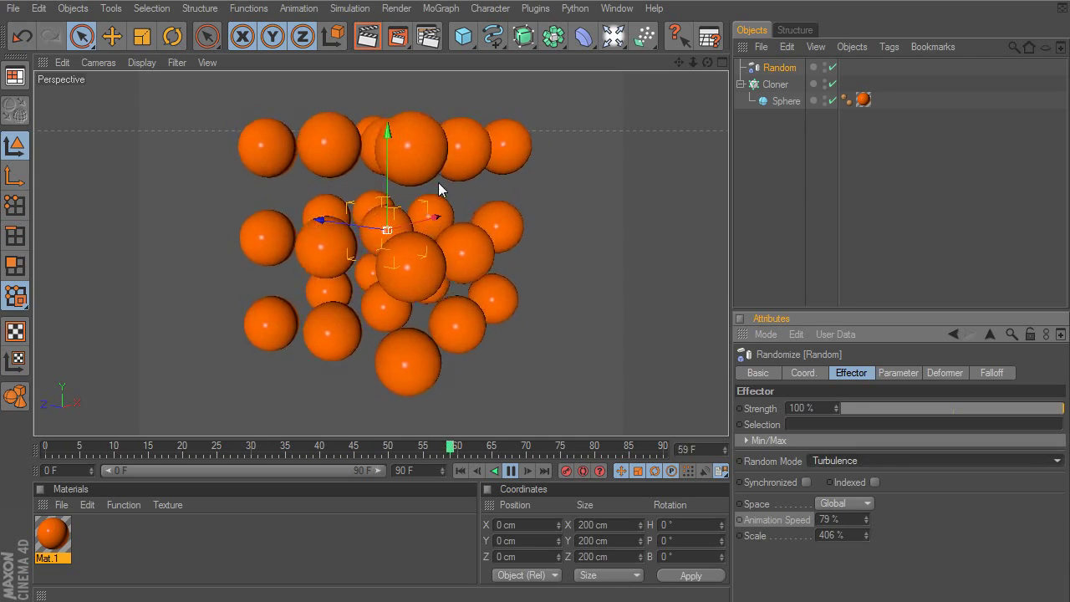
left_click(851, 463)
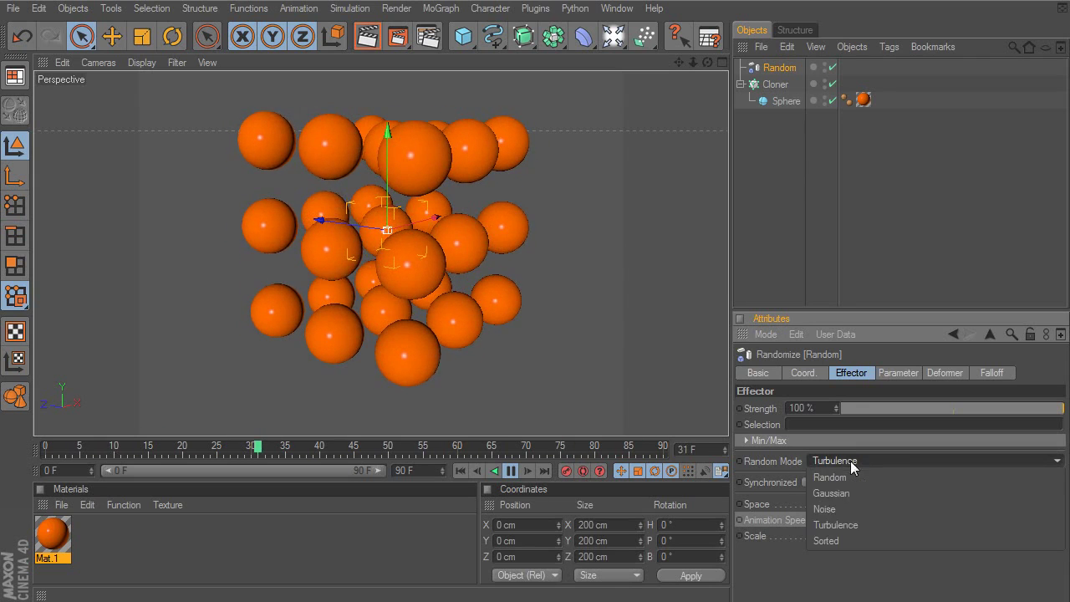
left_click(845, 512)
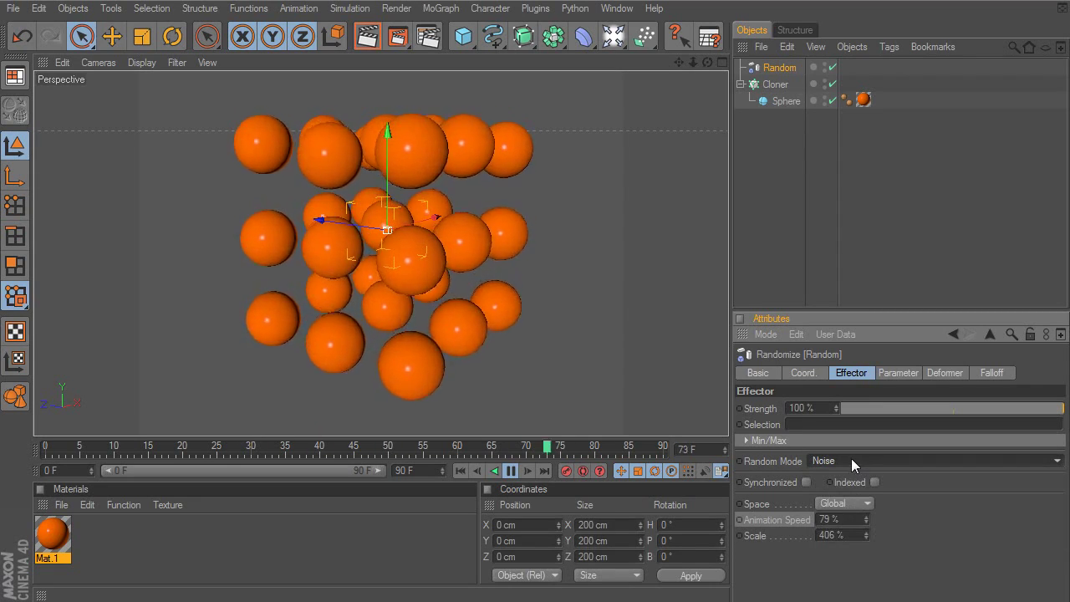
left_click(849, 459)
left_click(843, 525)
left_click(845, 459)
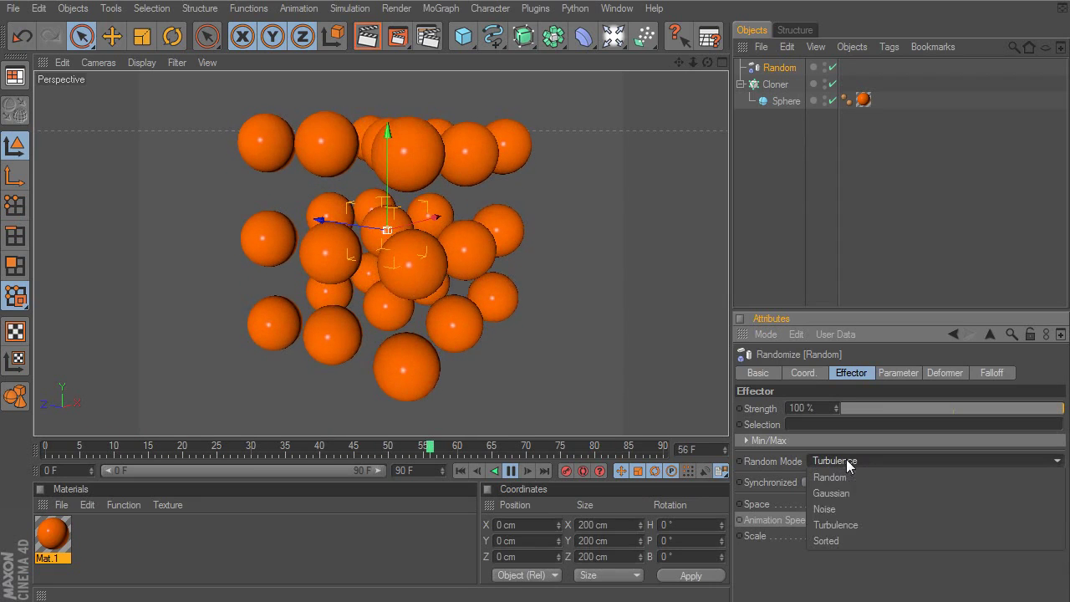
left_click(839, 511)
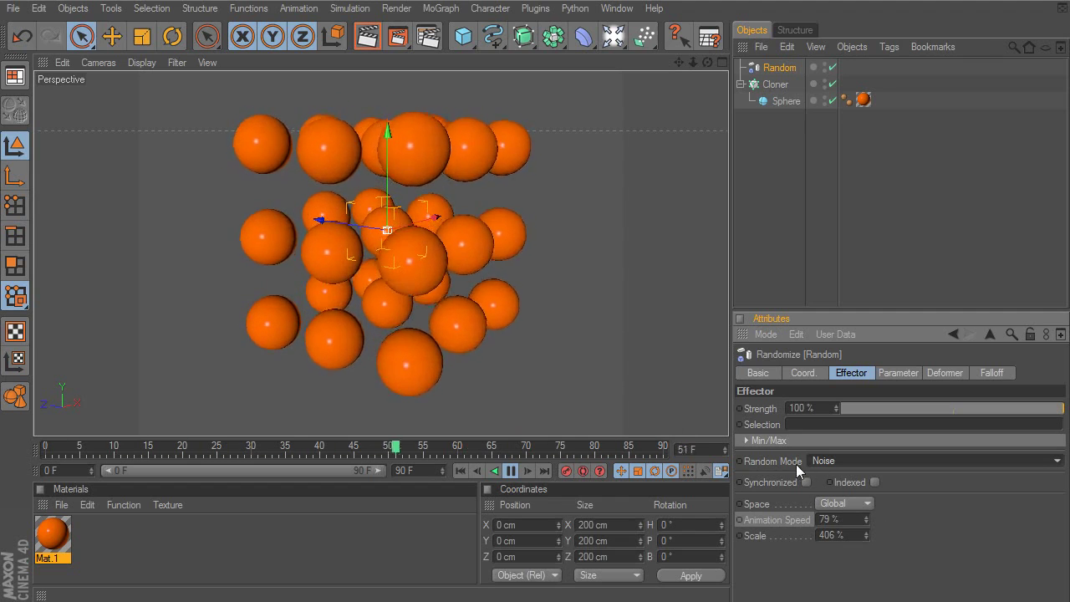
- Set the Random effector's noise animation speed to 81 %
left_click(867, 516)
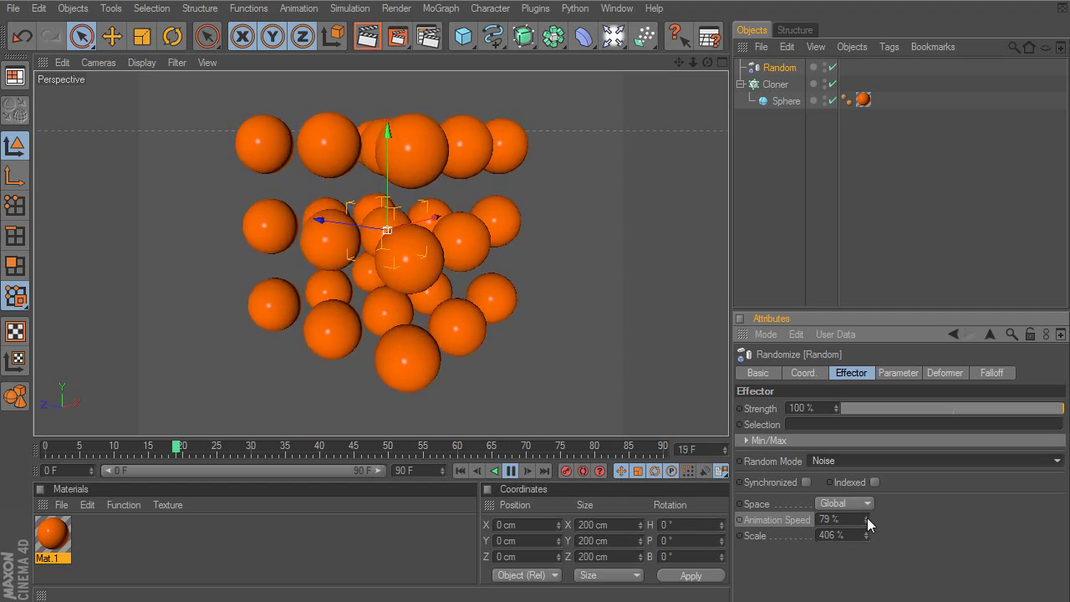
left_click(867, 516)
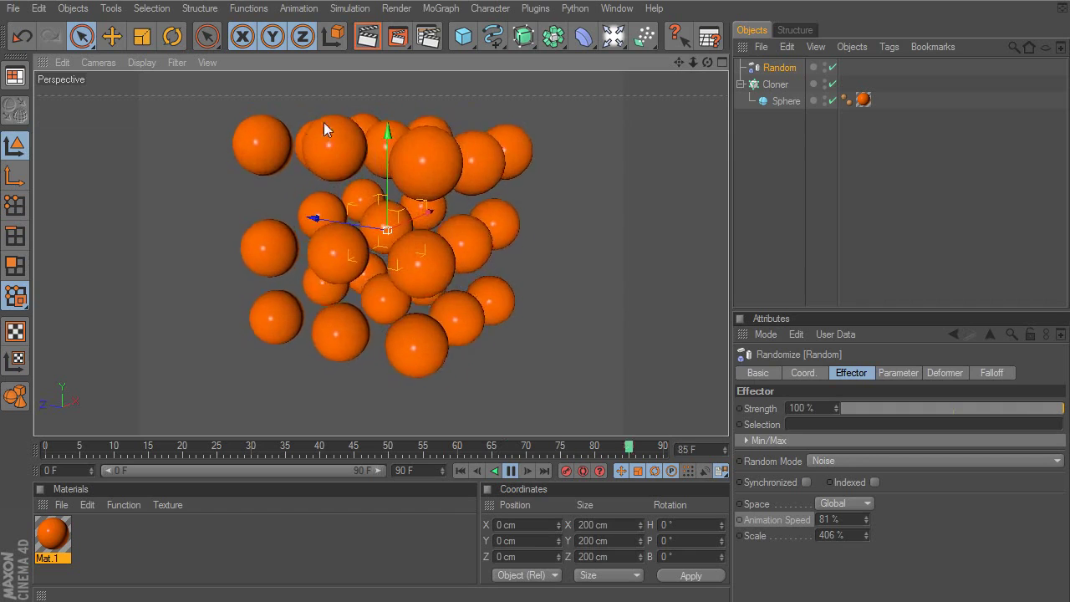
- Try a position variation of 300 cm on X, Y and Z in the Random effector's transform parameters
left_click(891, 374)
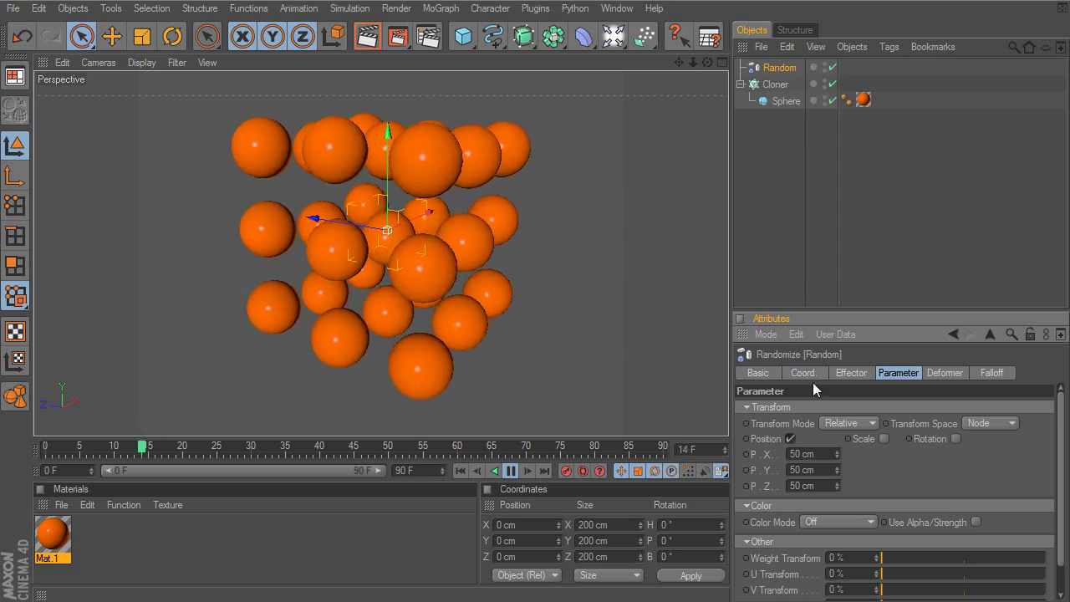
left_click(822, 454)
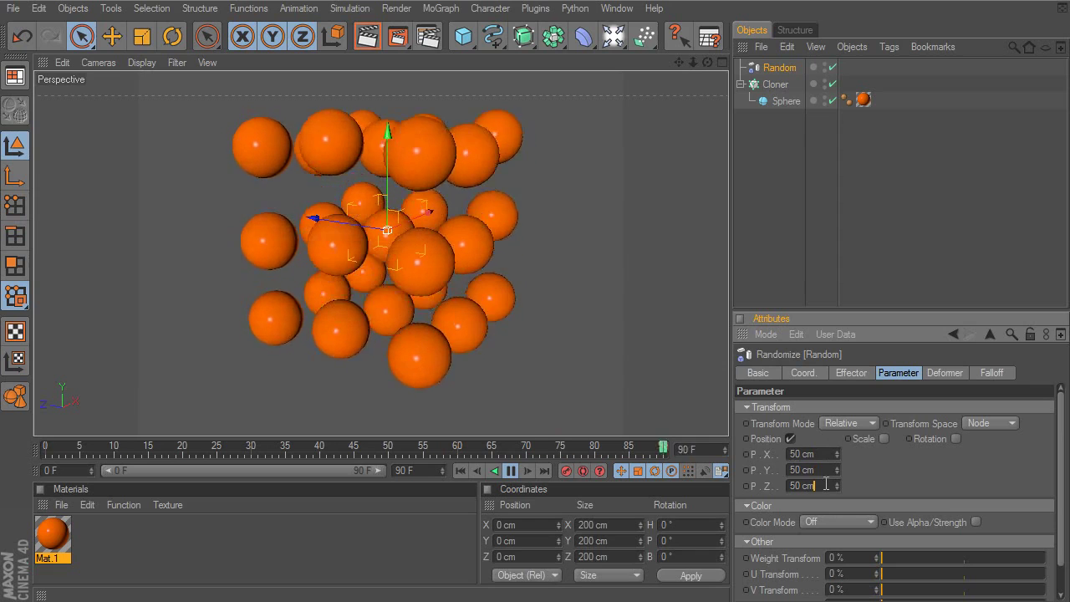
left_click(826, 485)
left_click(822, 454)
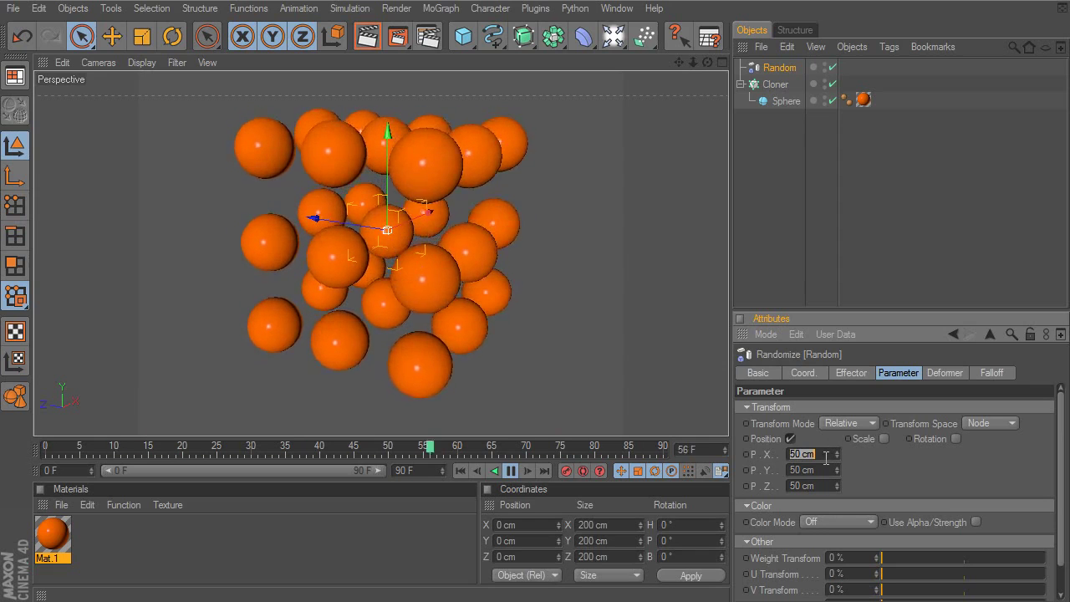
type("300")
key("Tab")
type("300")
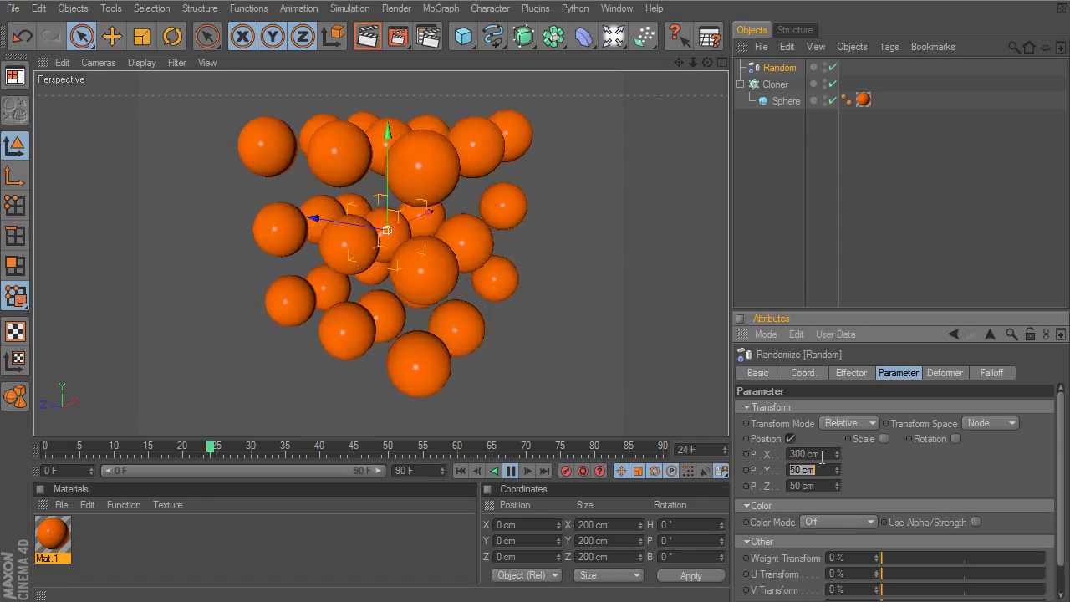
key("Tab")
type("300")
key("Return")
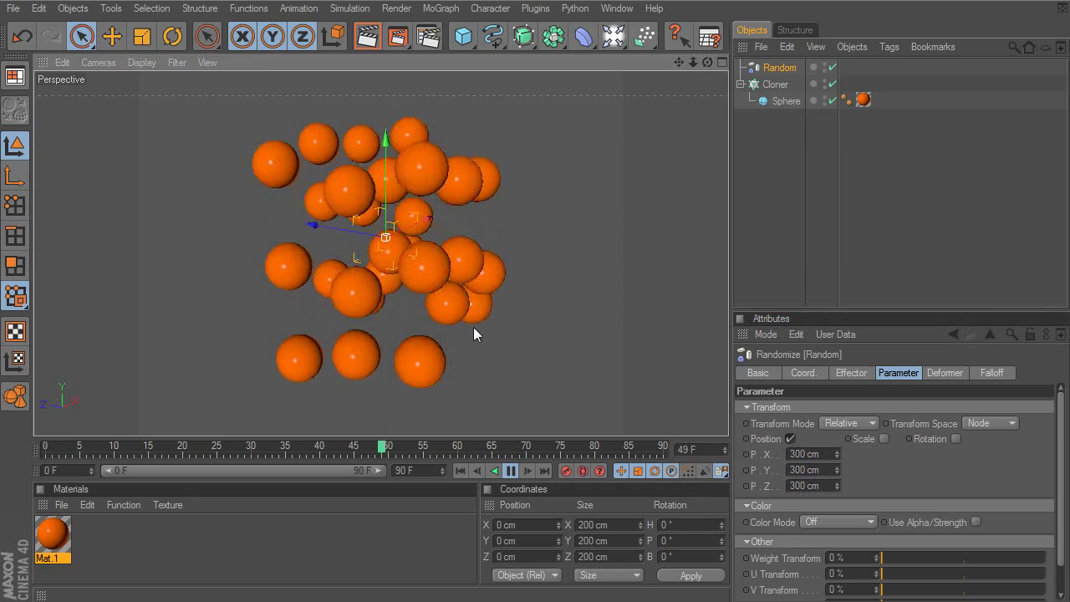
- Set the Random effector's position variation to 600 cm on X, Y and Z
double_click(823, 454)
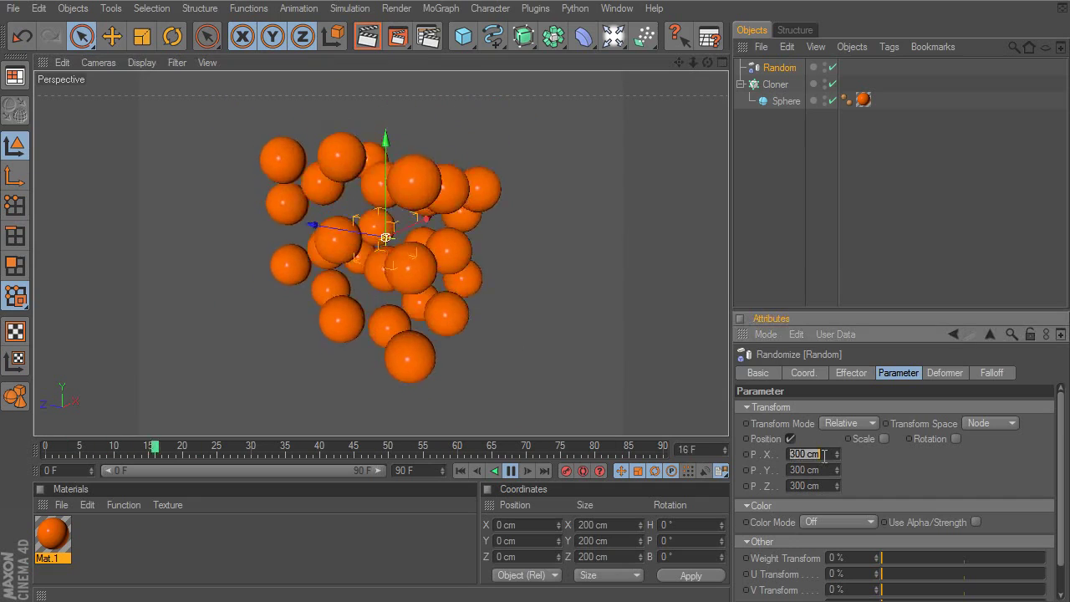
type("600")
key("Tab")
type("600")
key("Tab")
type("600")
key("Return")
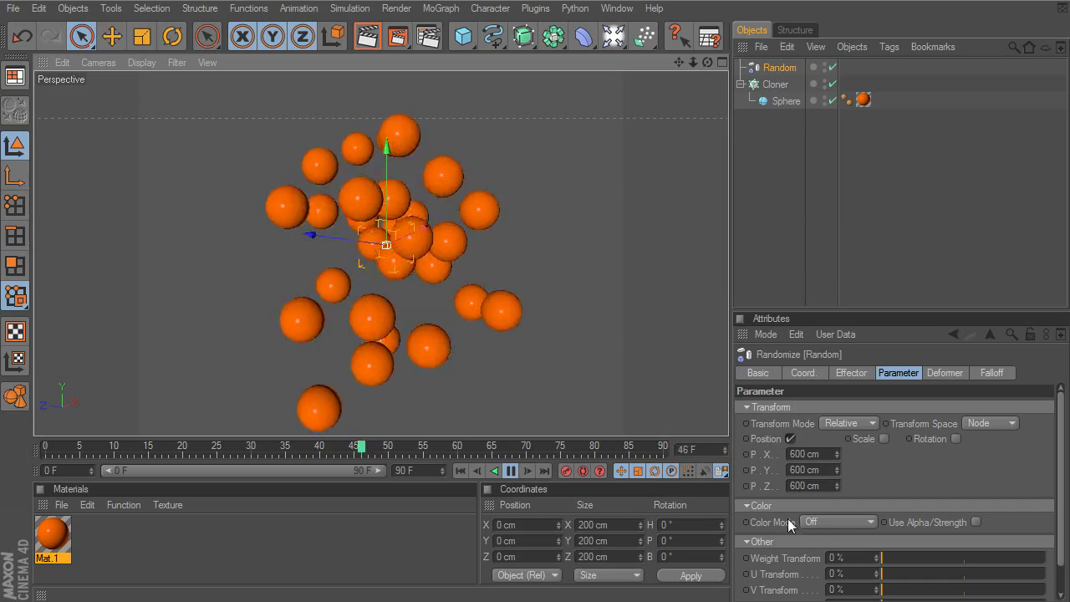
- Enable the Indexed option for the Random effector's noise and stop the animation playback
left_click(849, 373)
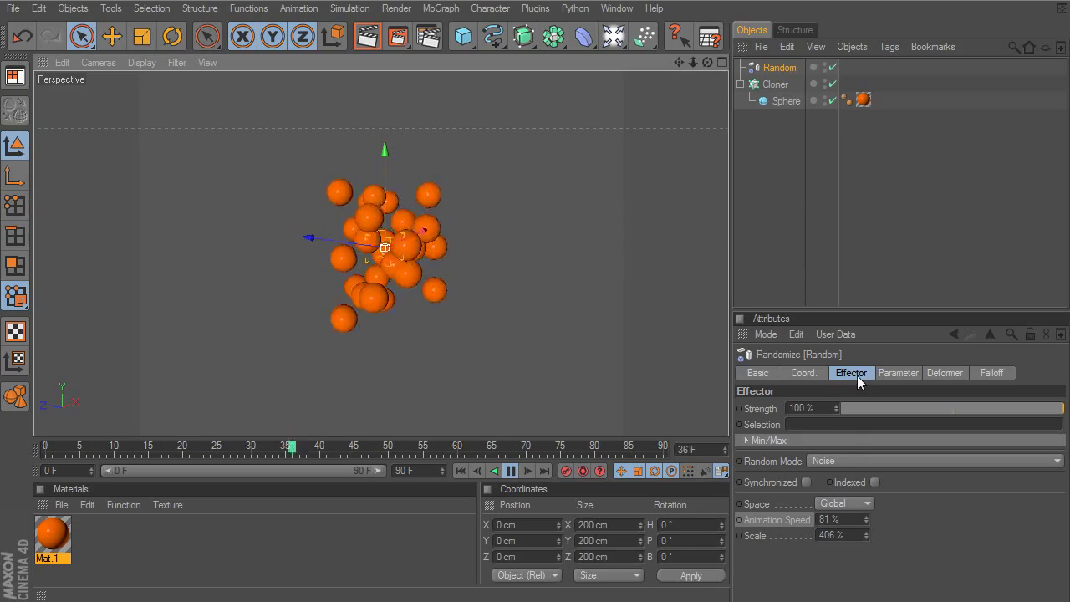
left_click(874, 481)
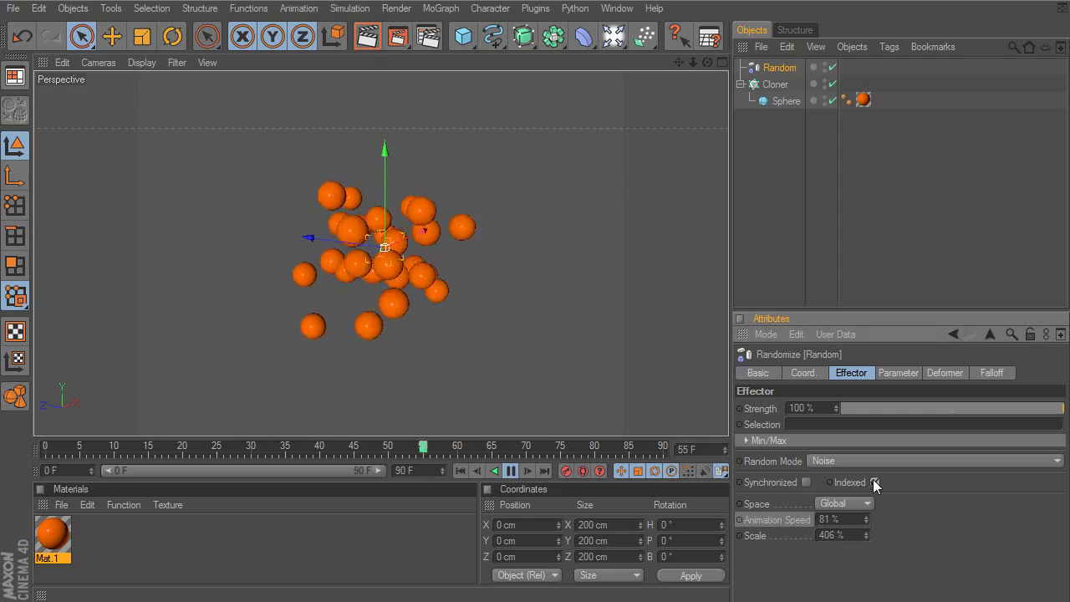
left_click(875, 482)
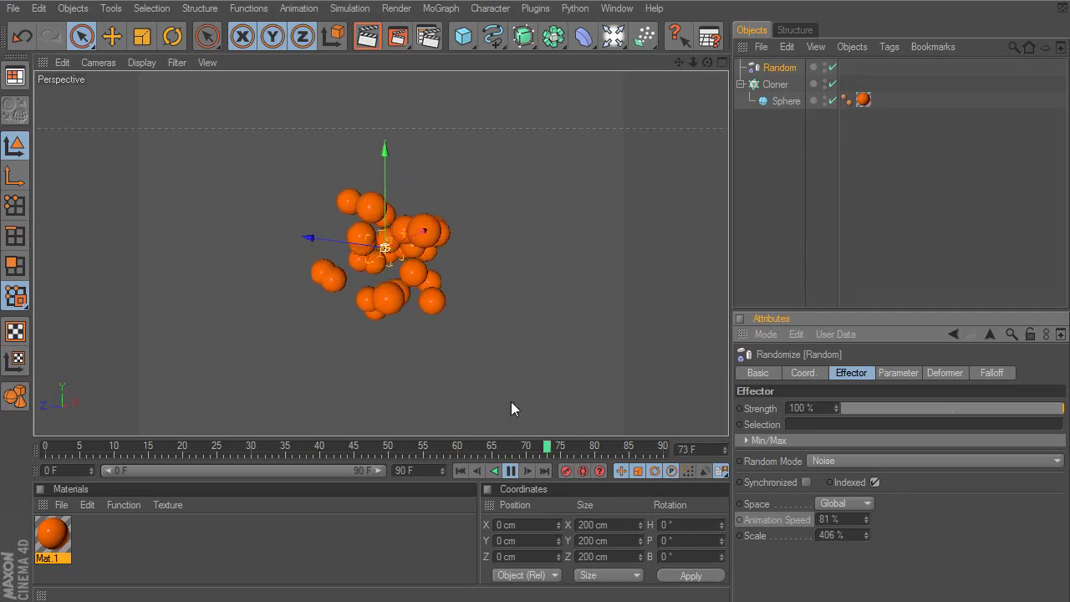
left_click(511, 470)
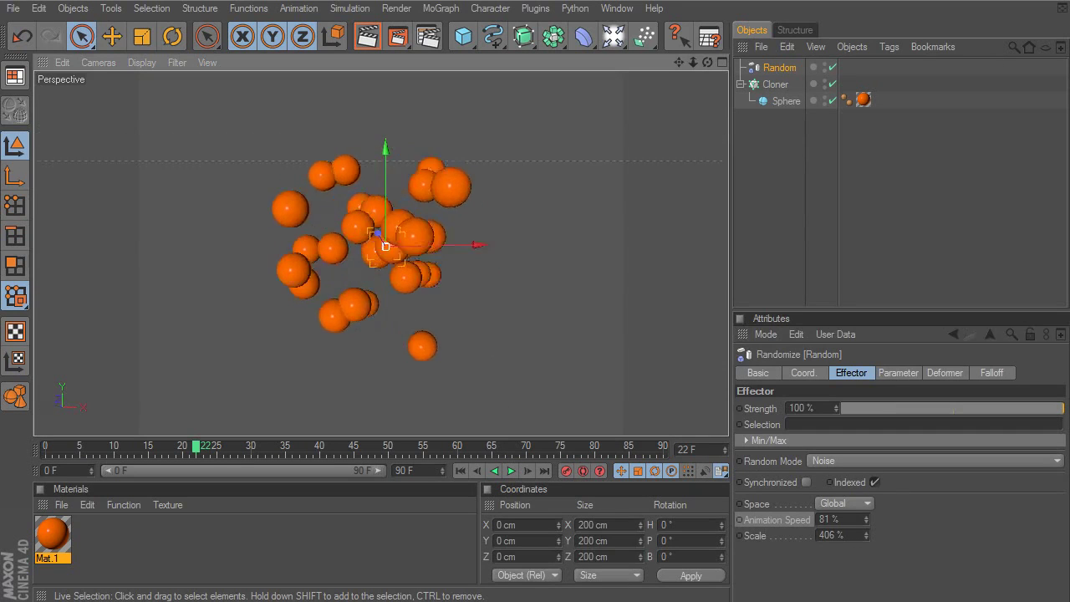
- Remove the Random effector from the Cloner's list of effectors
left_click(775, 84)
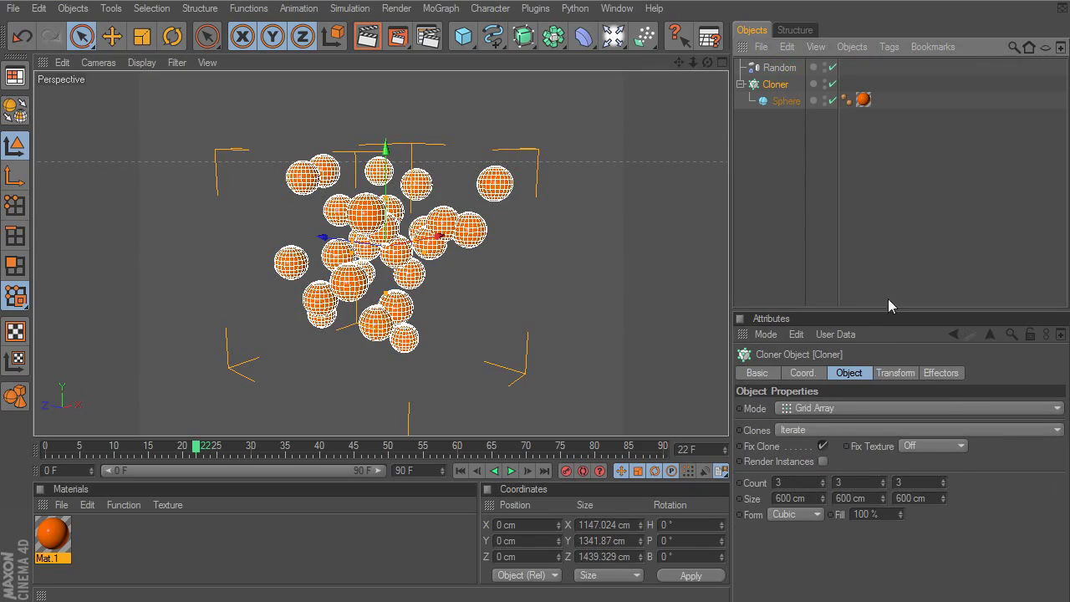
left_click(939, 373)
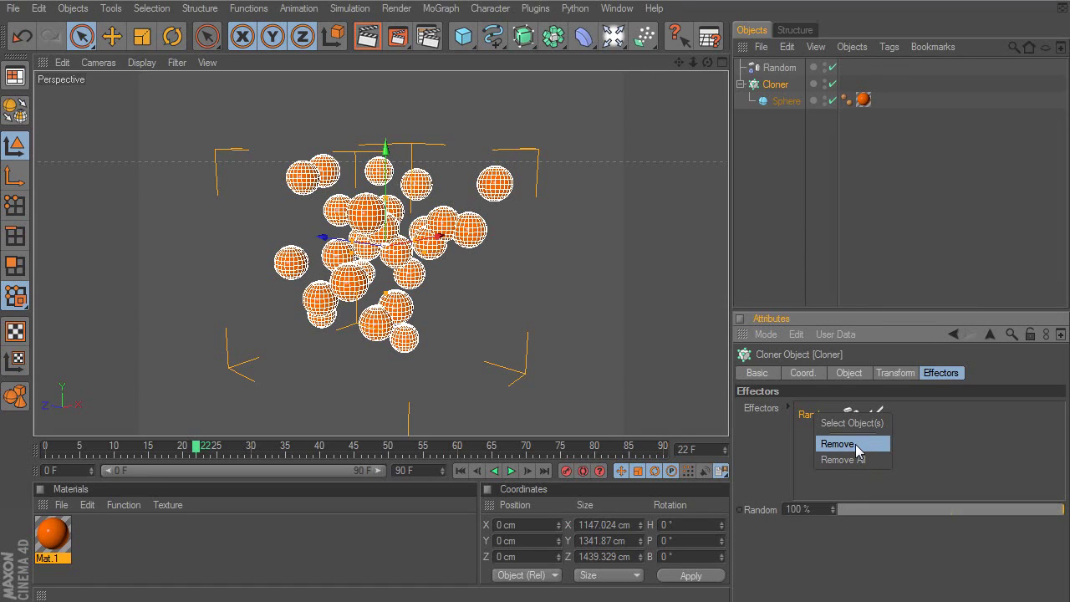
left_click(855, 444)
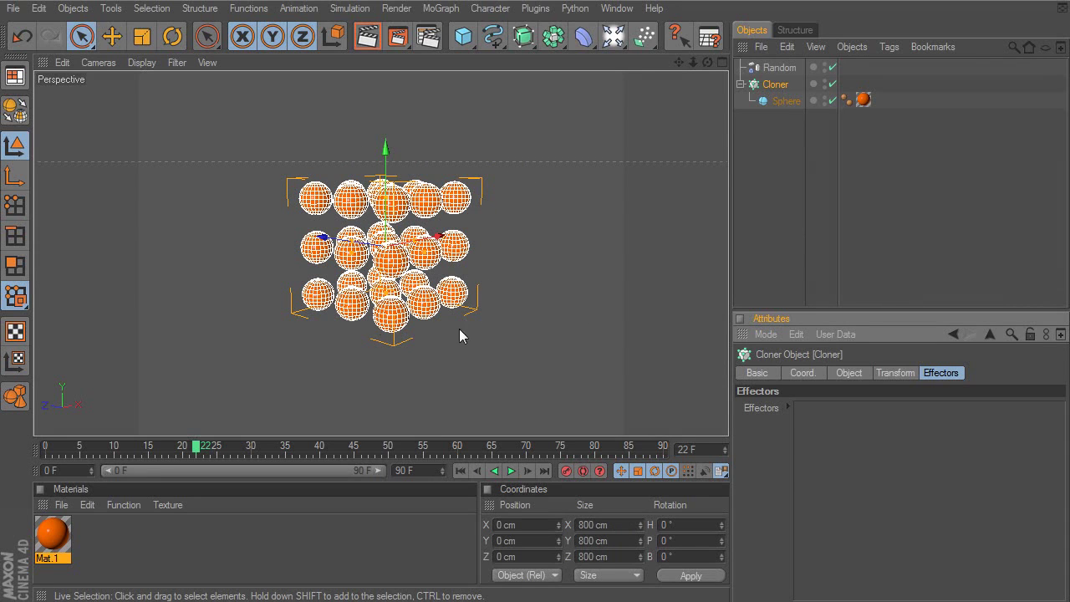
- Add a second MoGraph Random effector to the scene without linking it to the Cloner
left_click(777, 68)
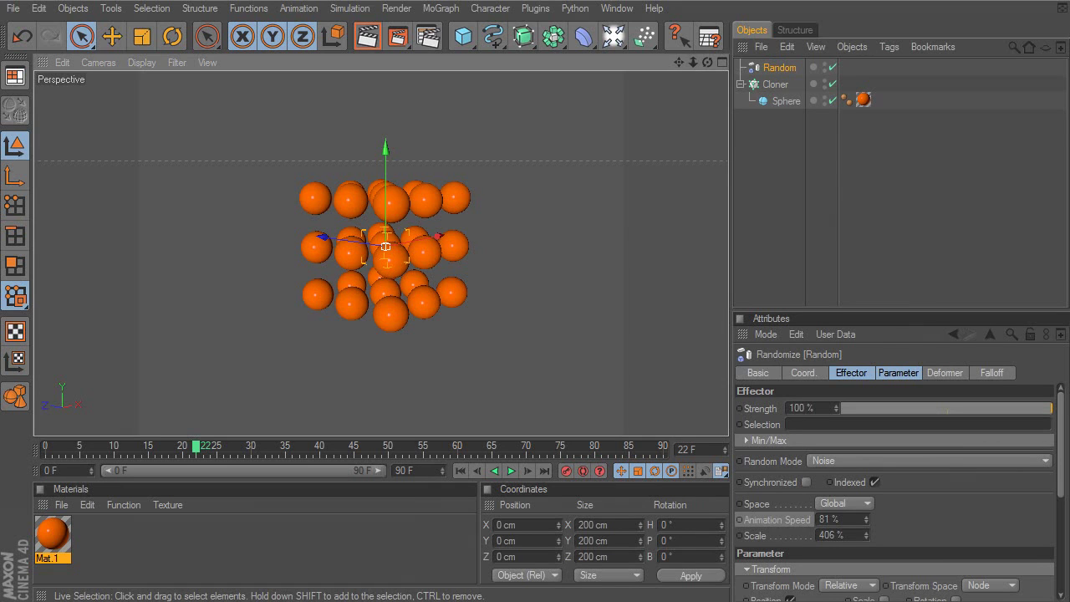
scroll(485, 227, "up", 4)
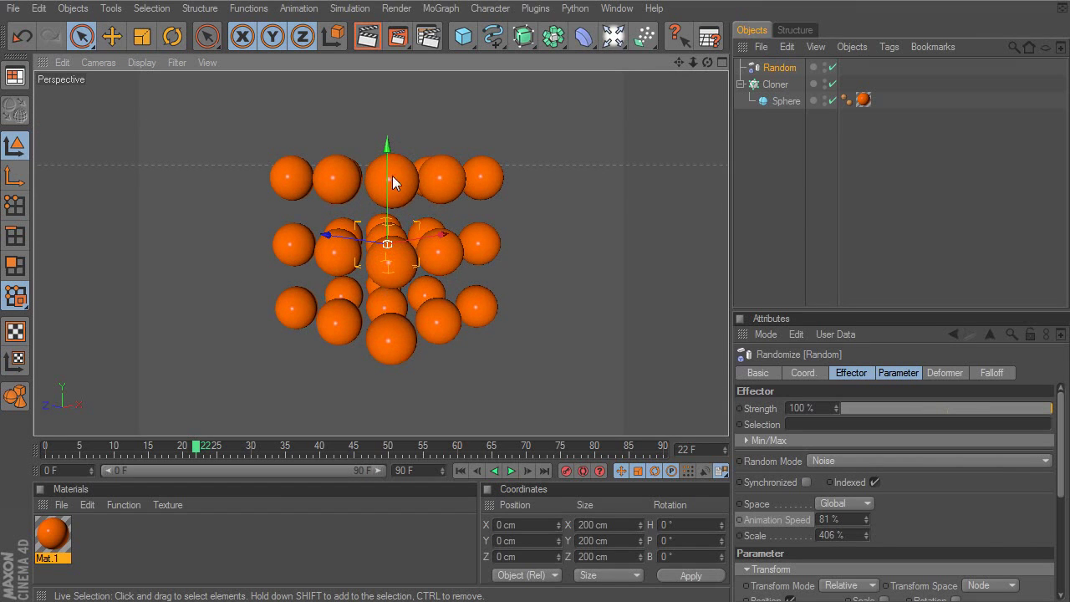
left_click(443, 9)
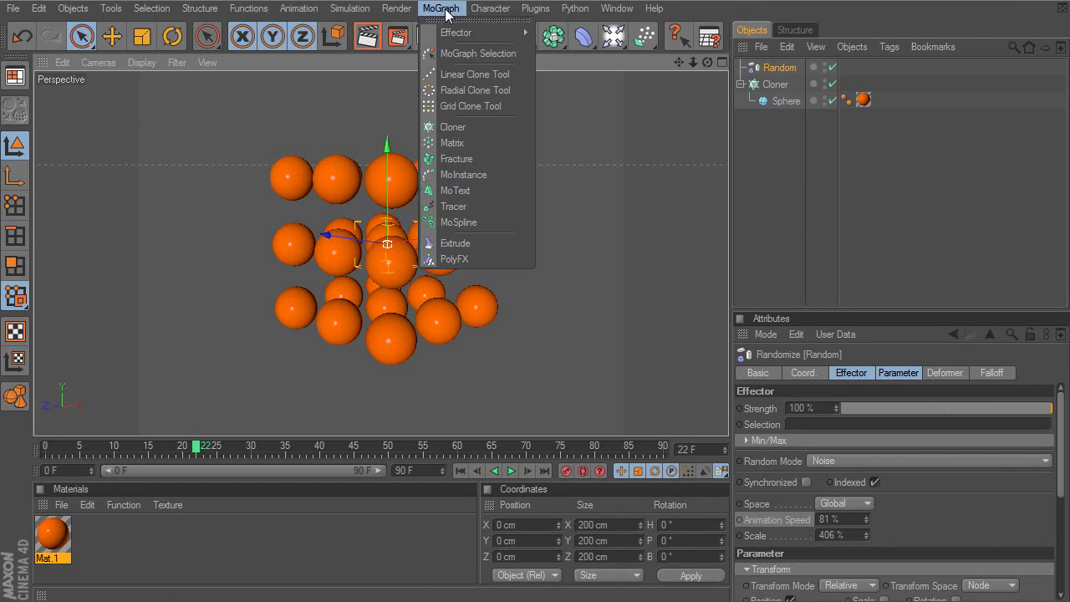
left_click(449, 10)
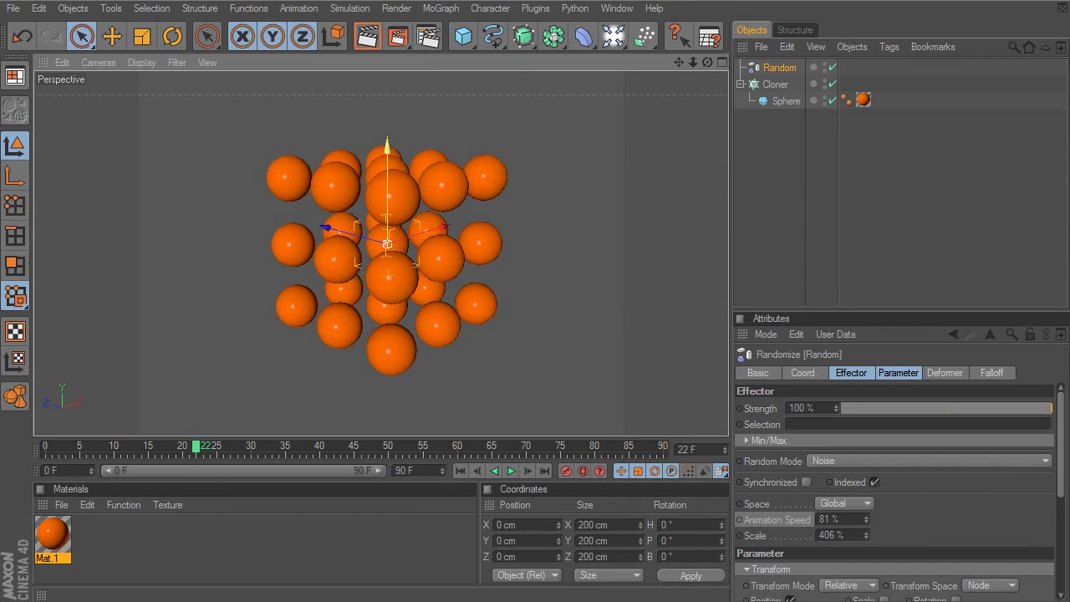
scroll(393, 187, "up", 3)
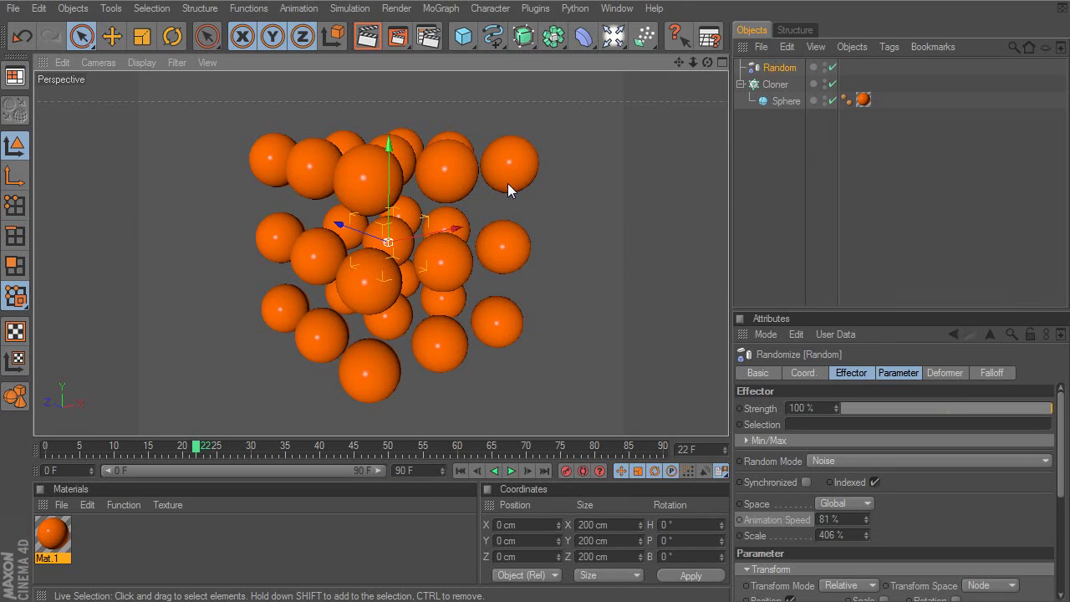
left_click(438, 9)
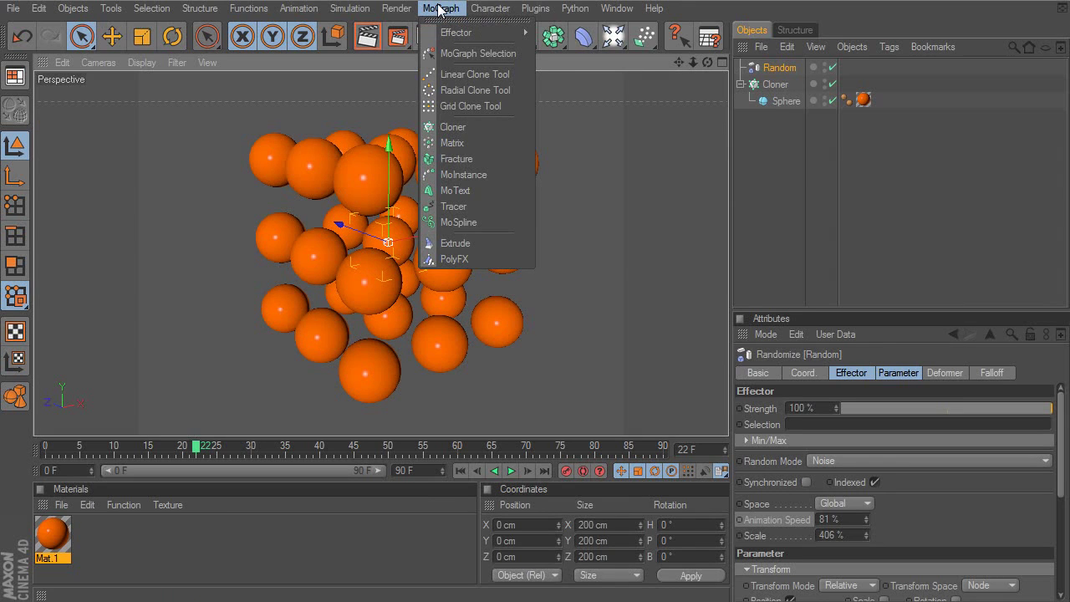
mouse_move(488, 37)
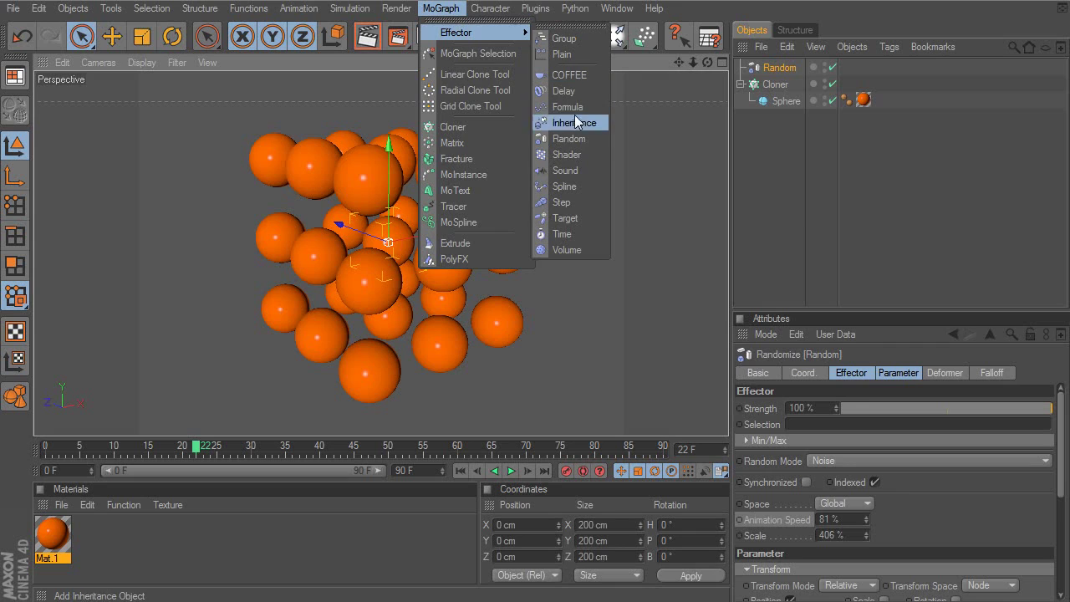
left_click(570, 139)
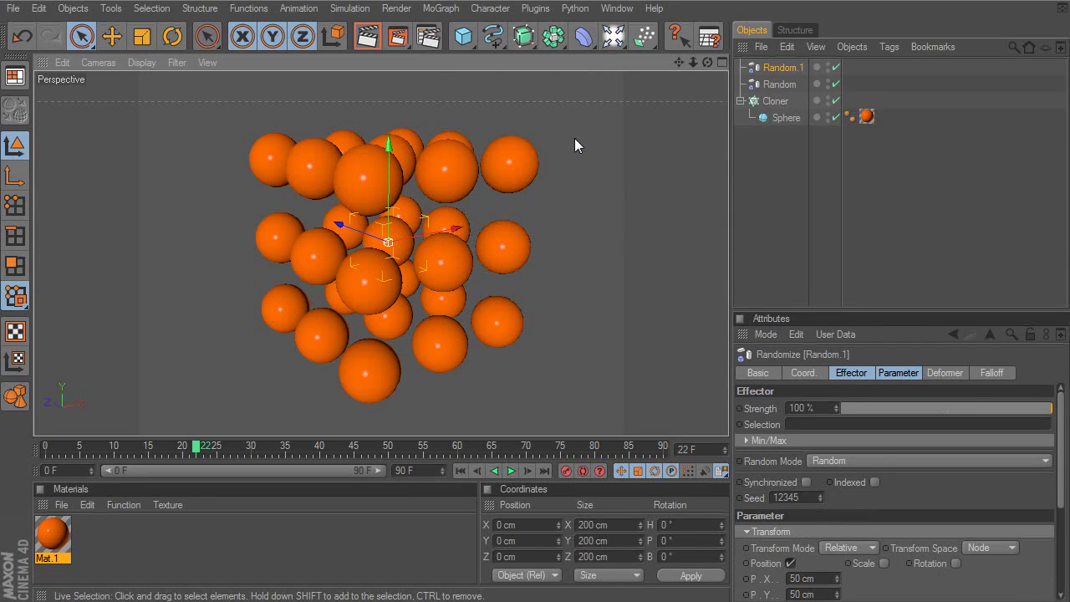
- Make the new Random effector a child of the Sphere inside the Cloner
left_click(781, 118)
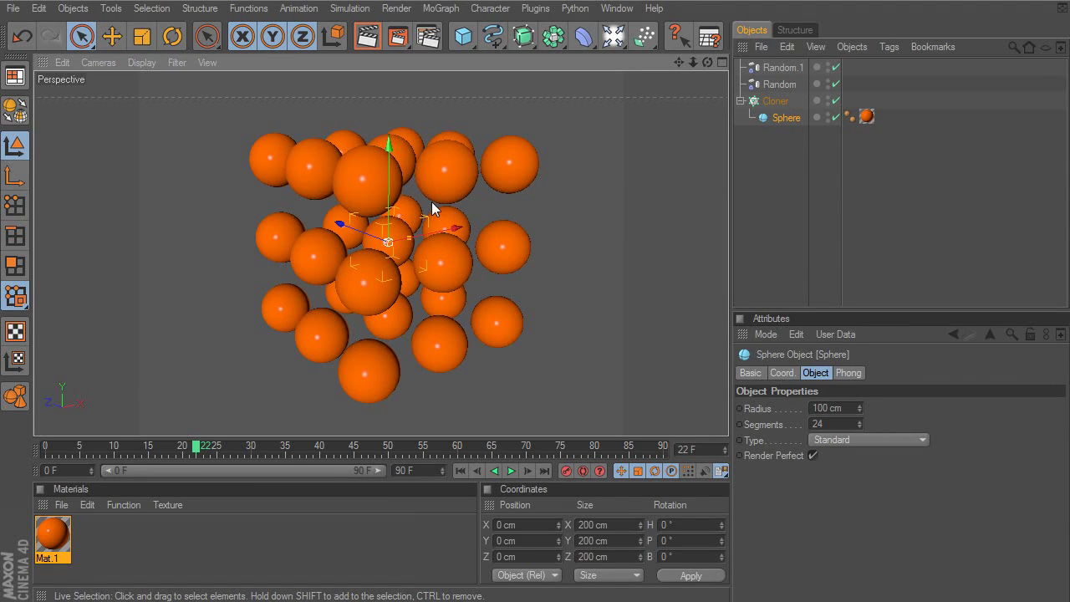
left_click(786, 120)
left_click(775, 101)
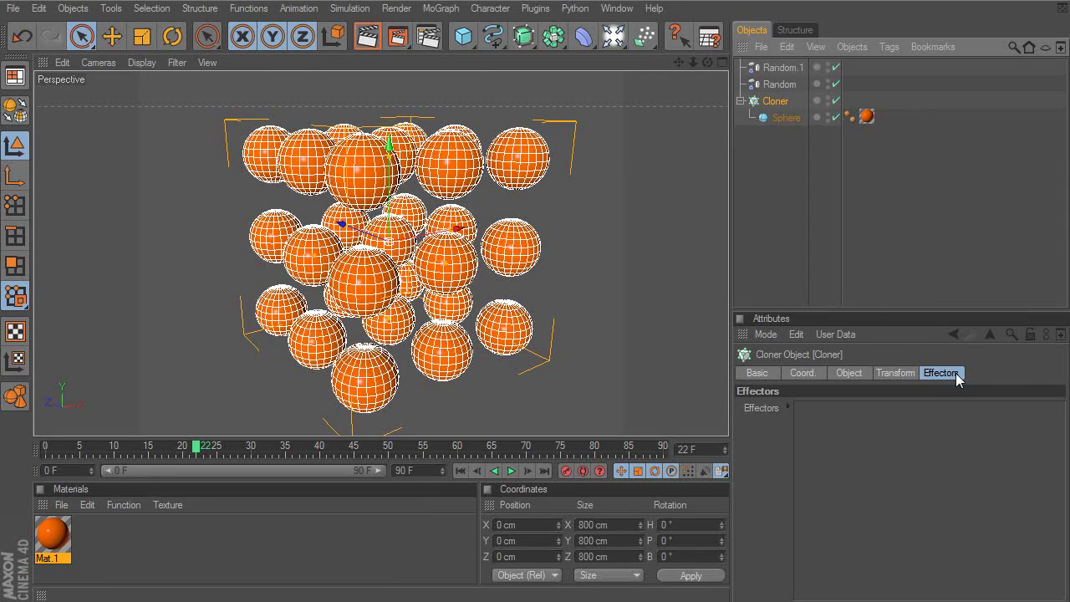
left_click(784, 118)
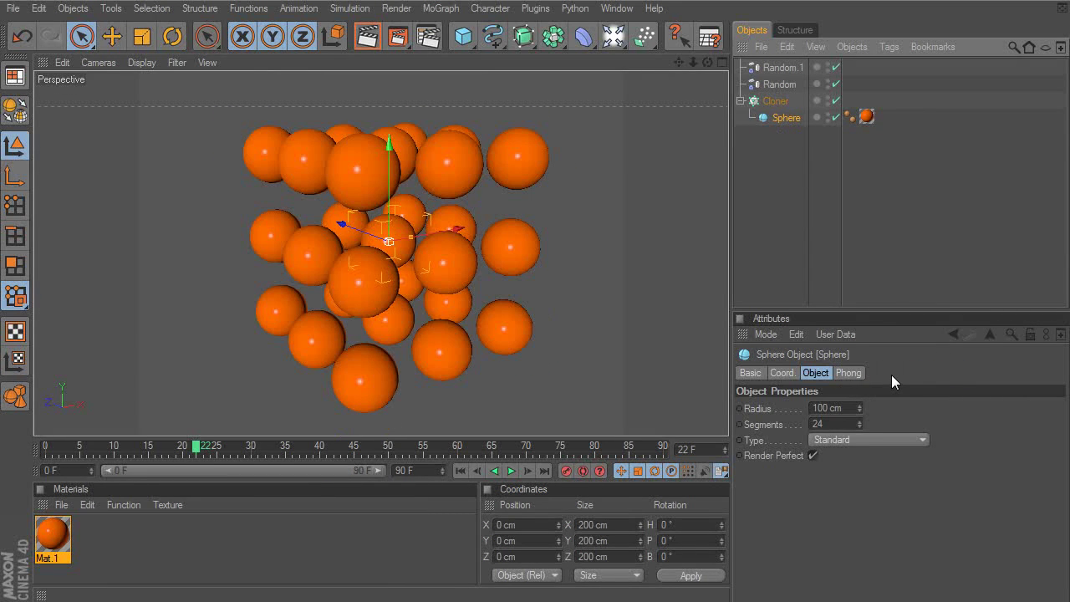
left_click(778, 67)
left_click_drag(779, 72, 786, 120)
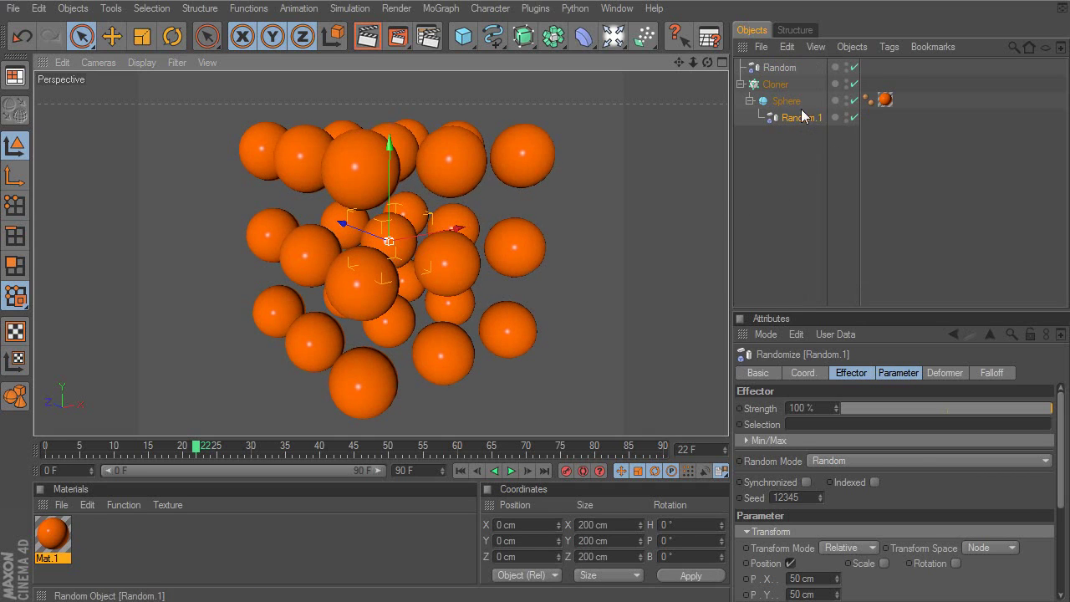
- Set the nested Random effector's random mode to Noise
left_click(861, 373)
left_click(846, 462)
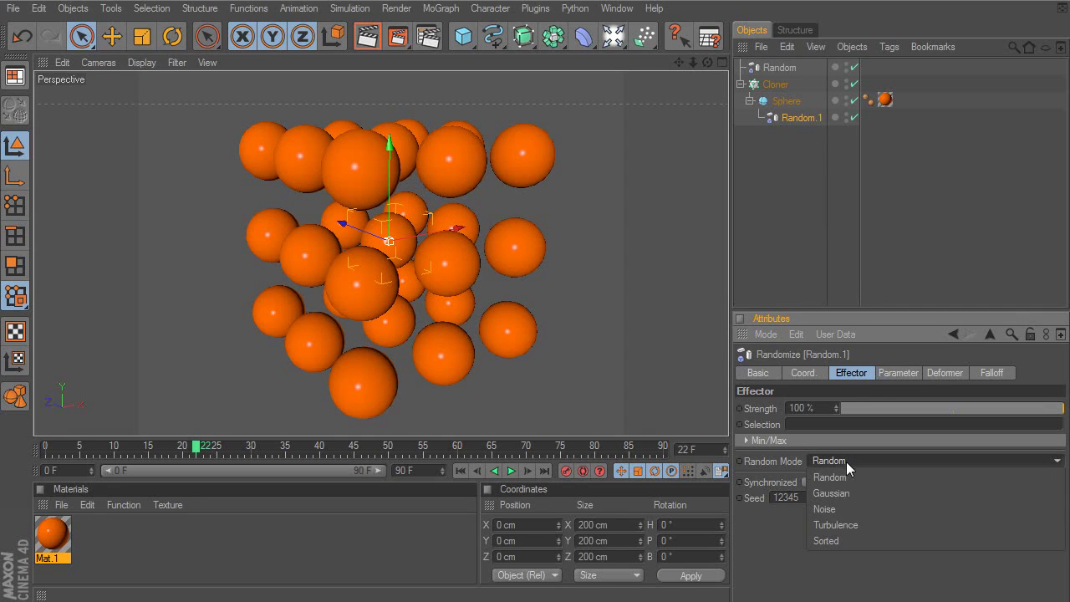
left_click(836, 509)
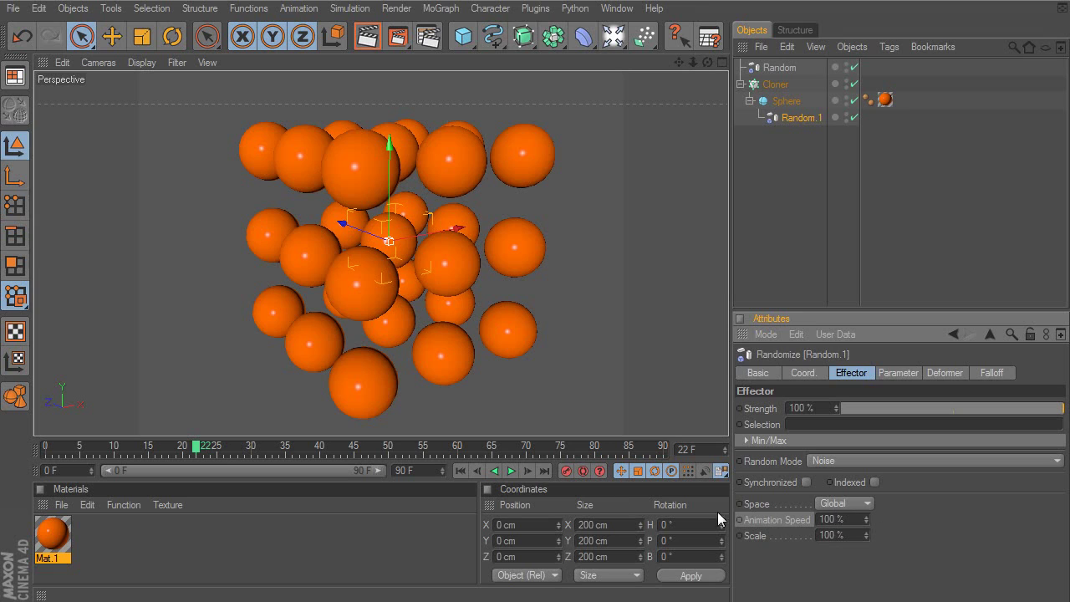
- Play the animation to check the clones with the nested Random effector, and return to the first frame
left_click(512, 471)
left_click(512, 471)
left_click(460, 471)
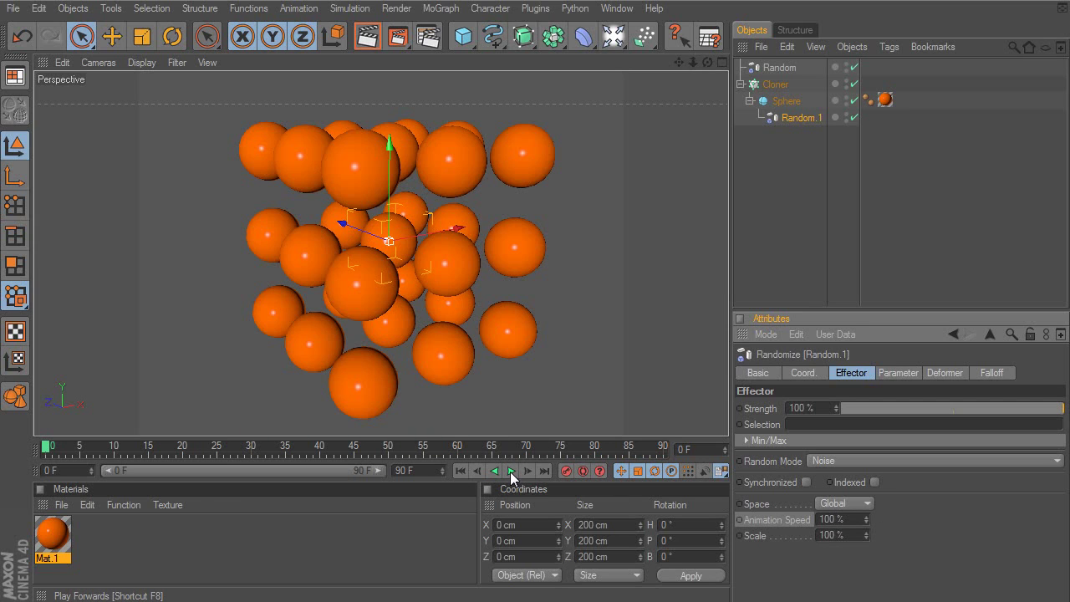
- Set the nested Random effector's deformation to Object and preview the animation
left_click(790, 117)
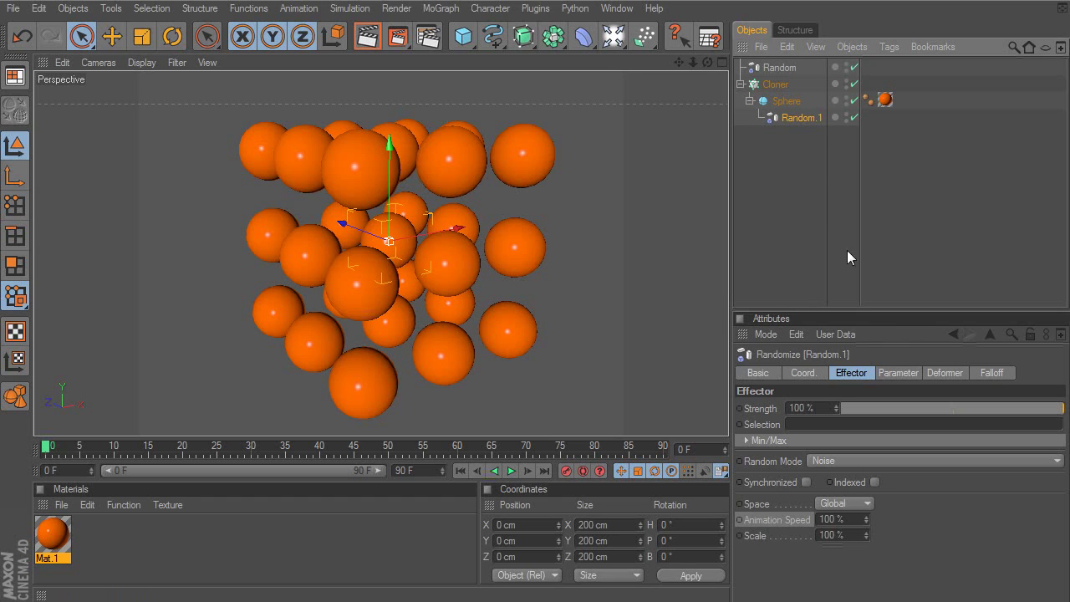
left_click(897, 373)
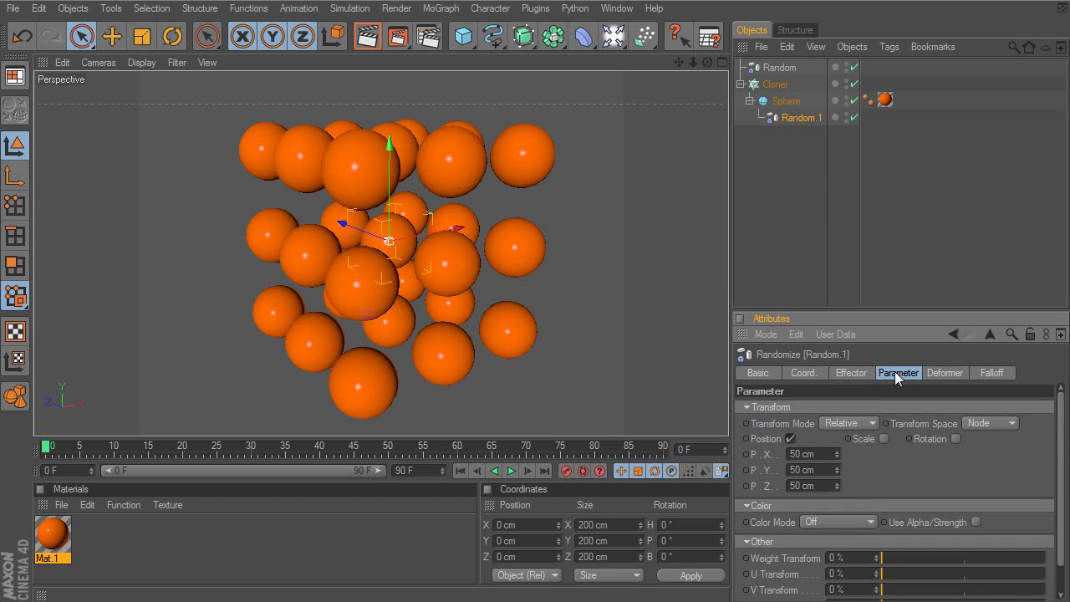
left_click(946, 374)
left_click(845, 409)
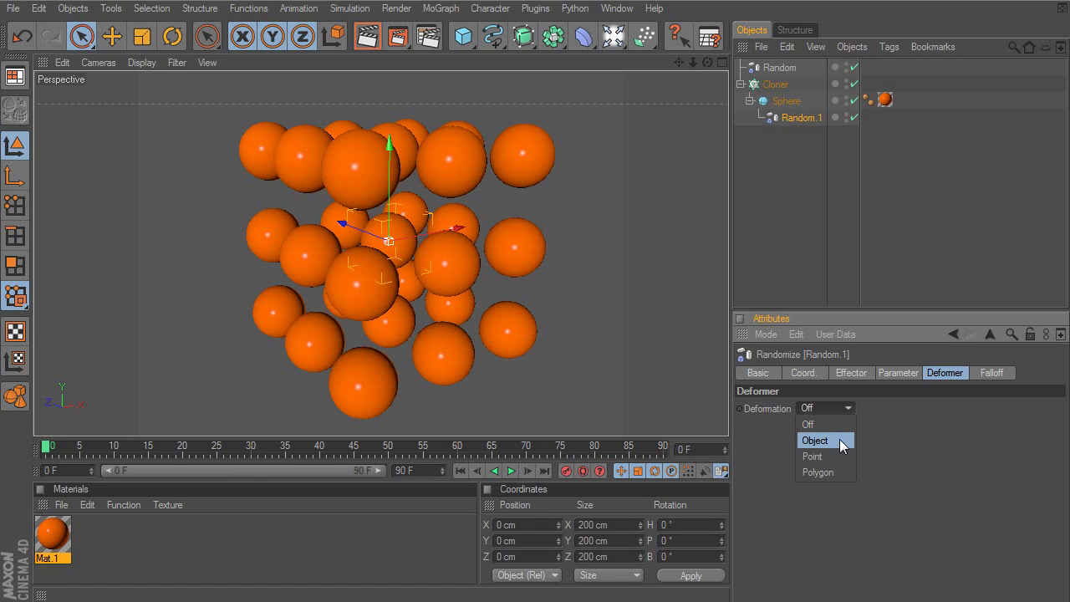
left_click(840, 440)
left_click(511, 470)
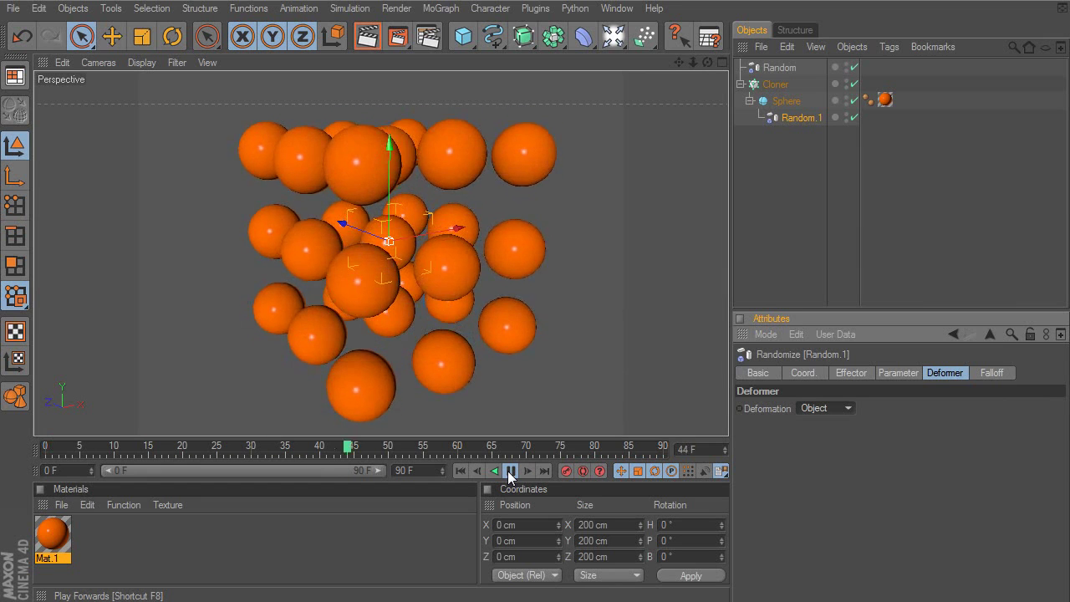
left_click(511, 471)
- Set the nested Random effector's deformation to Point and play the animation
left_click(847, 410)
left_click(832, 458)
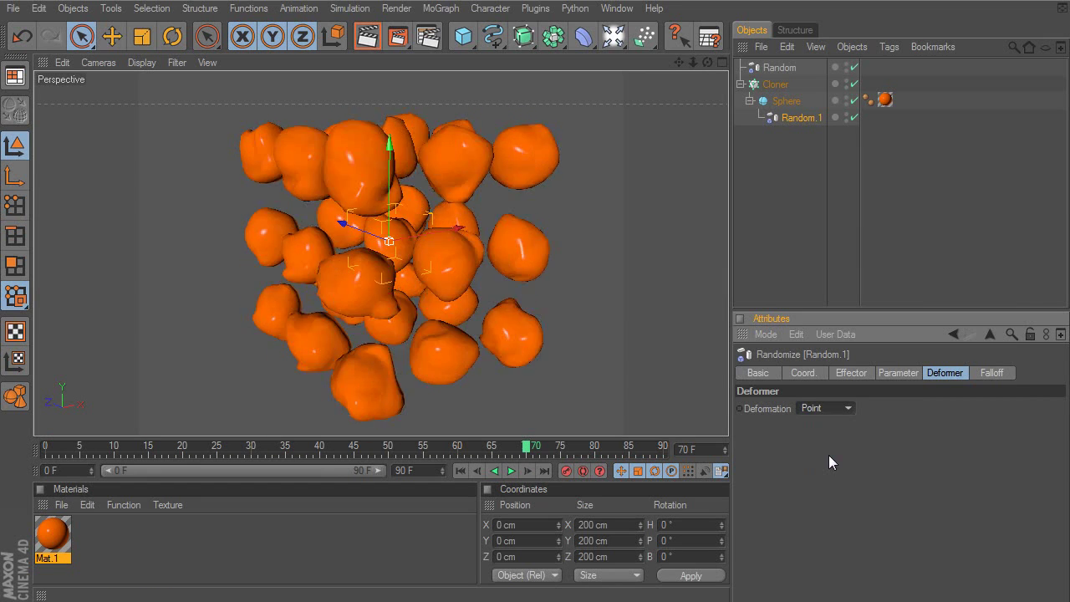
left_click(511, 471)
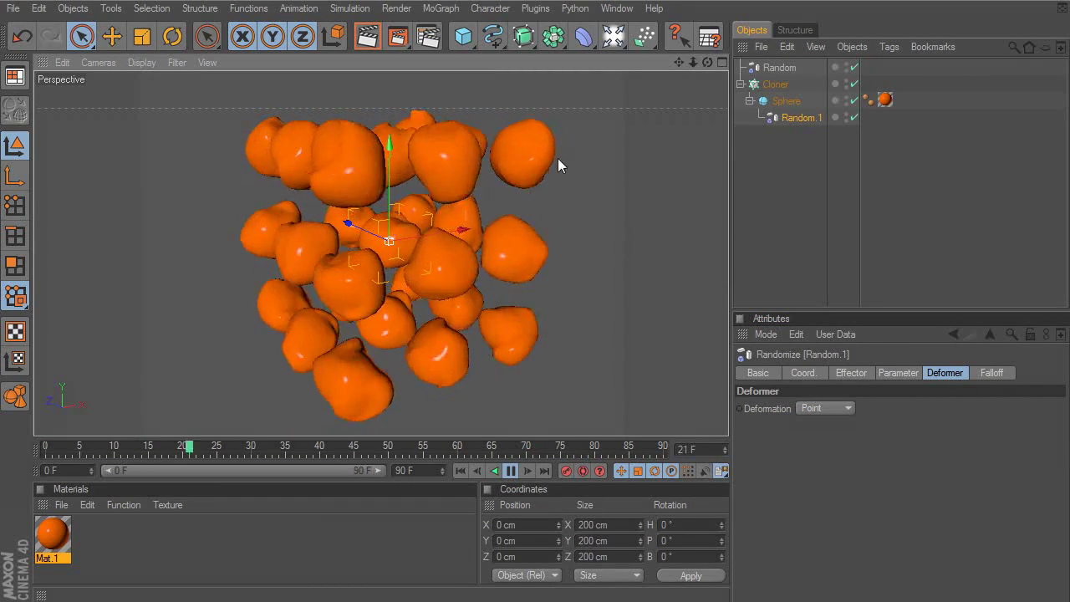
- Add the top-level Random effector to the Cloner's list of effectors, deselect everything and stop the playback
left_click(776, 84)
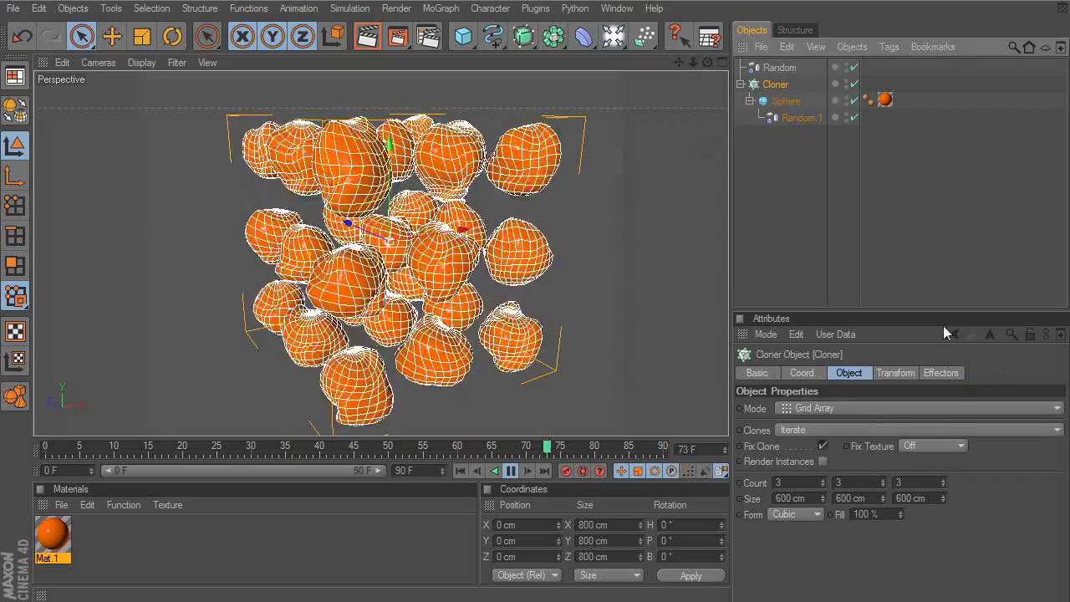
left_click(940, 373)
left_click_drag(779, 67, 891, 471)
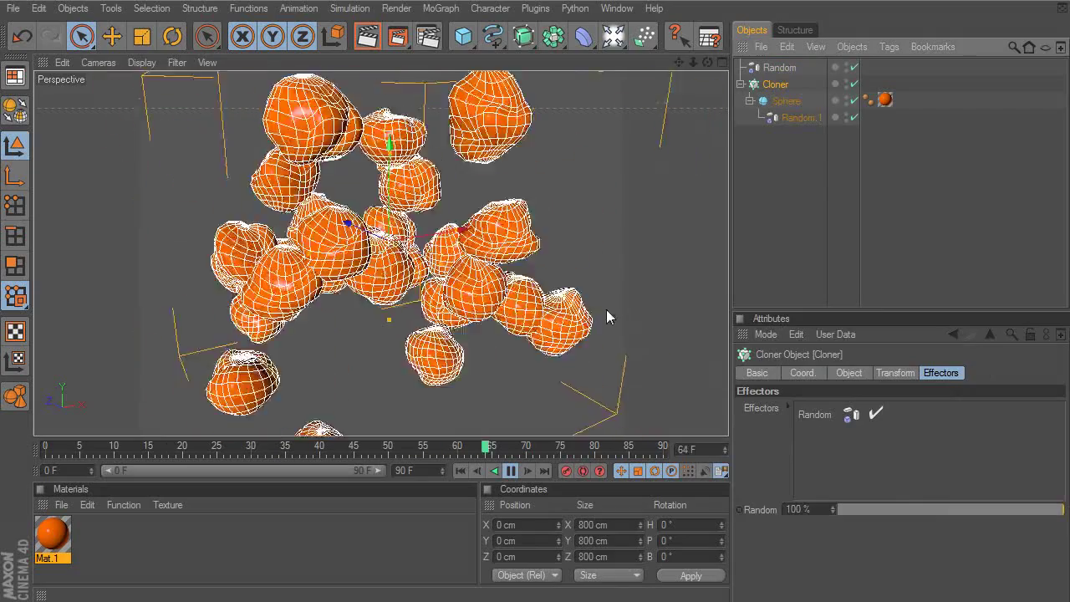
left_click(603, 343)
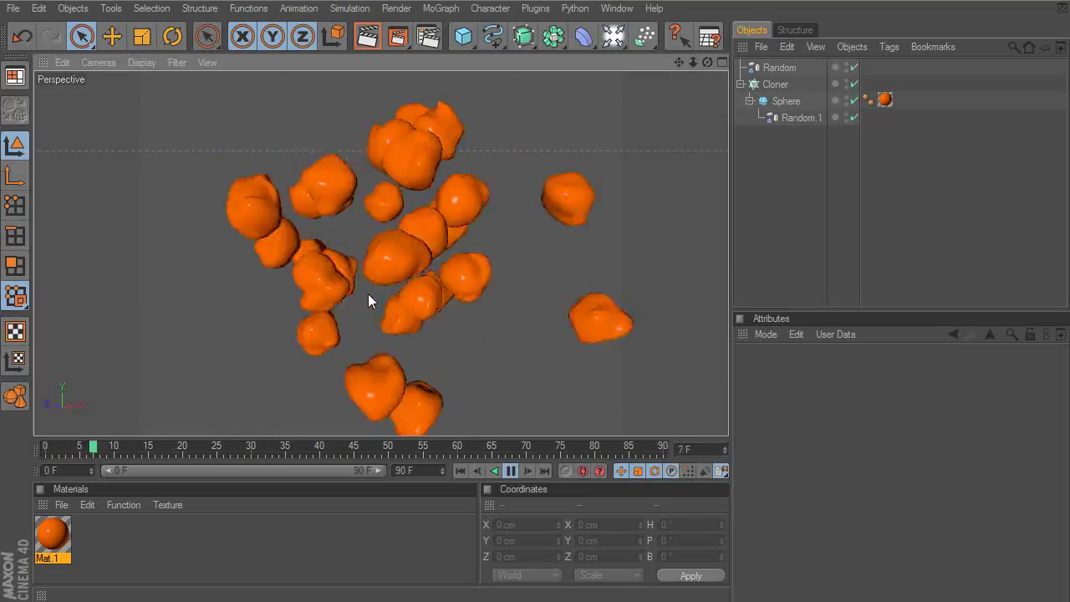
left_click(511, 471)
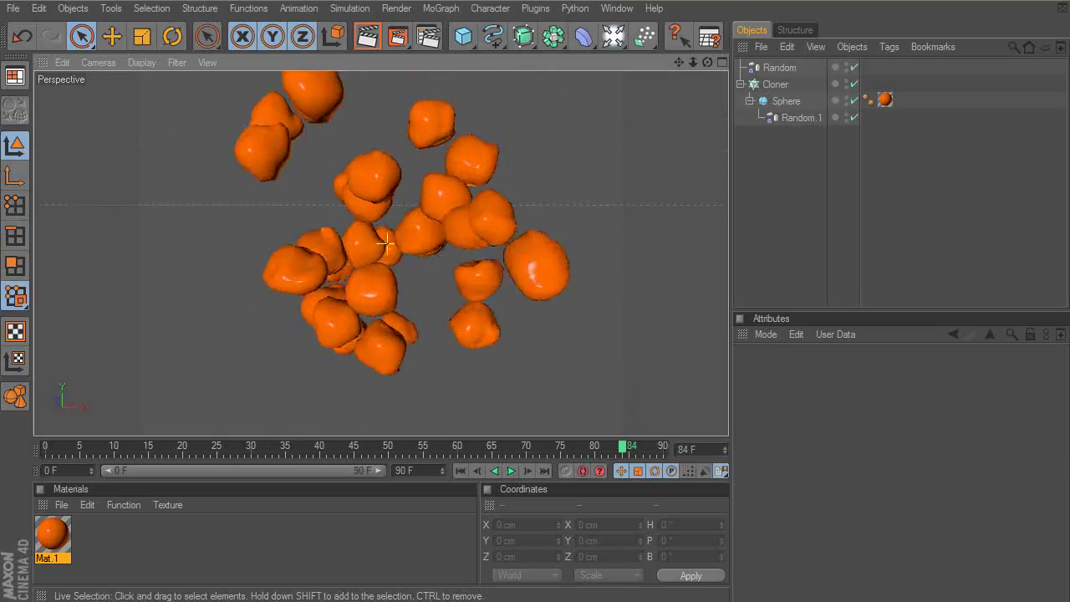
mouse_move(480, 280)
left_mouse_down("alt")
mouse_move(473, 294)
mouse_move(475, 284)
left_mouse_up("alt")
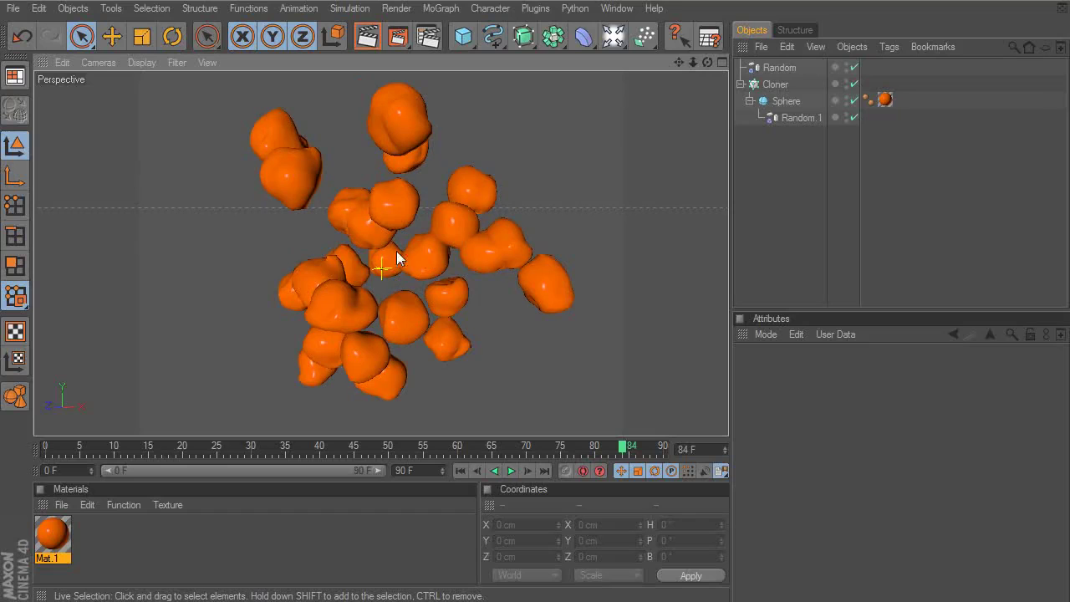
left_click_drag(443, 259, 426, 253, "alt")
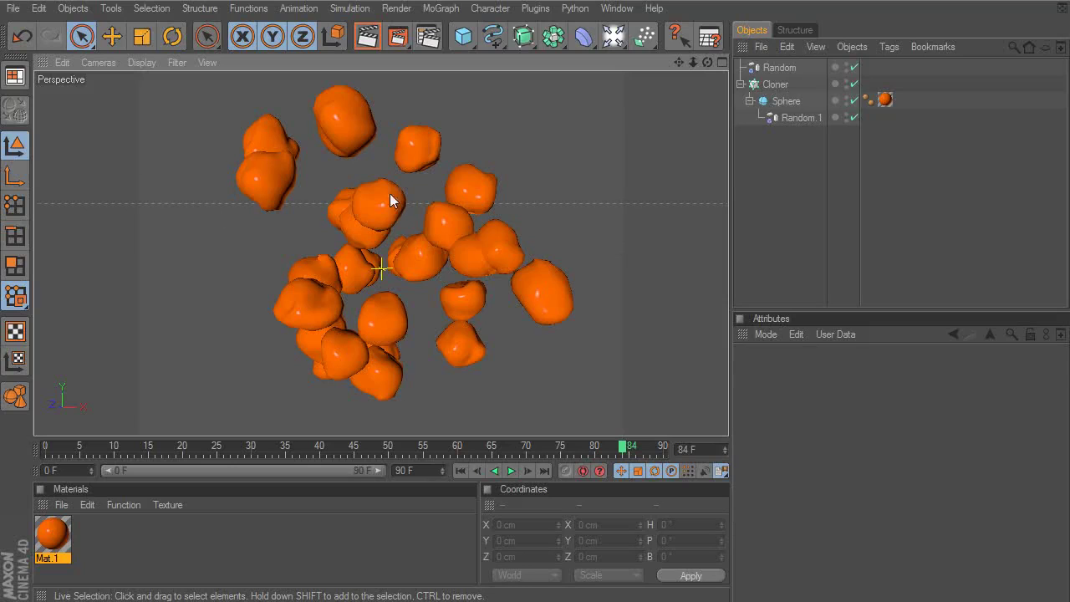
- Review the nested Random effector's deformation and random mode options, keeping Point and Noise
left_click(794, 115)
left_click(791, 101)
left_click(795, 115)
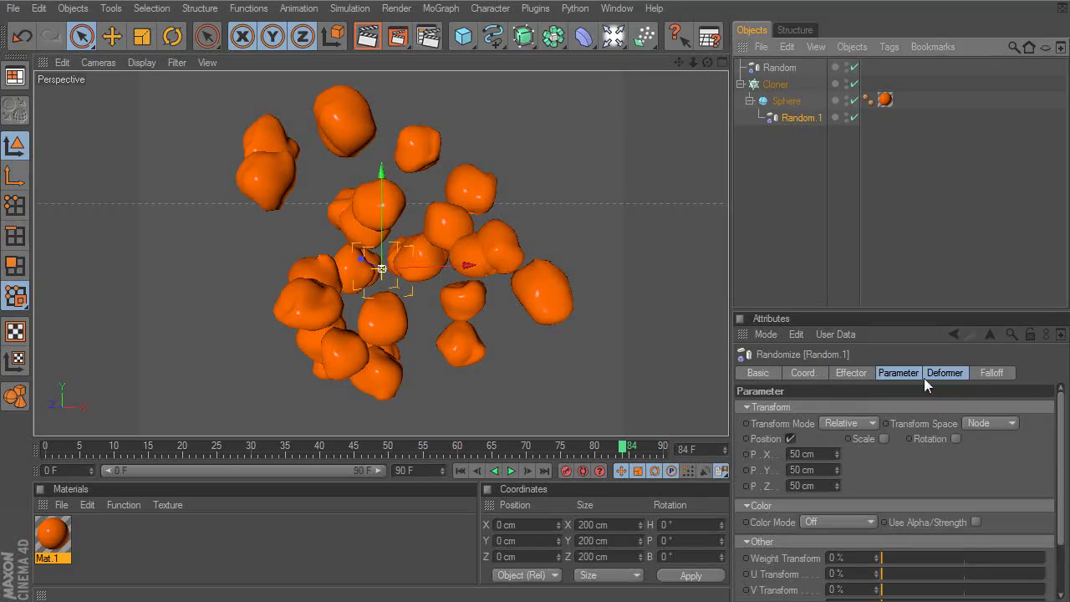
left_click(946, 374)
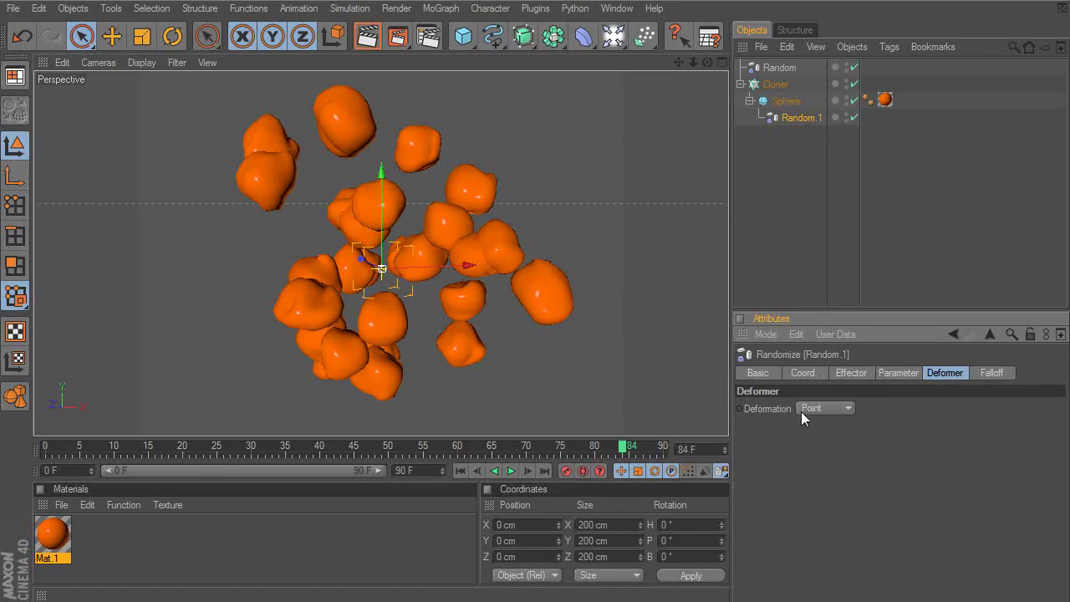
left_click(830, 415)
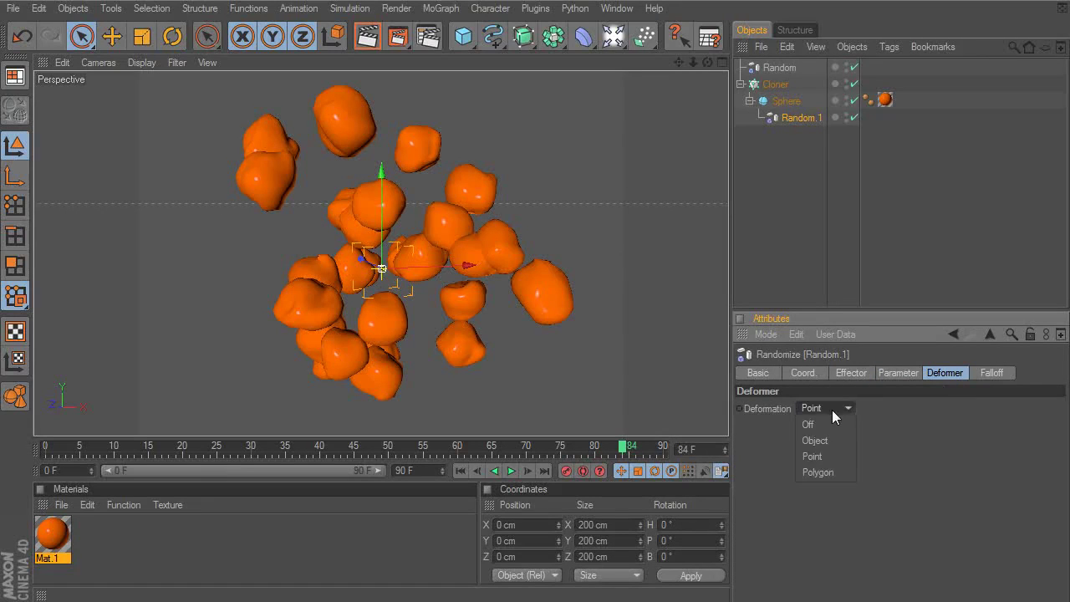
left_click(828, 460)
left_click(810, 372)
left_click(846, 374)
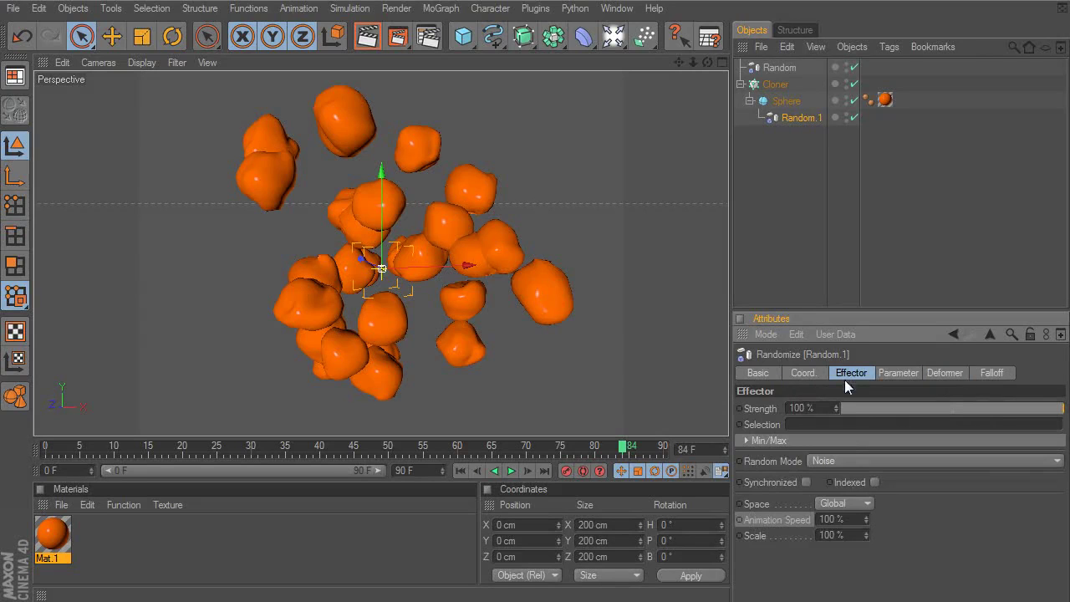
left_click(840, 461)
left_click(840, 462)
- Play the animation from the first frame, stop it and examine the deformed clones from different angles
left_click(460, 471)
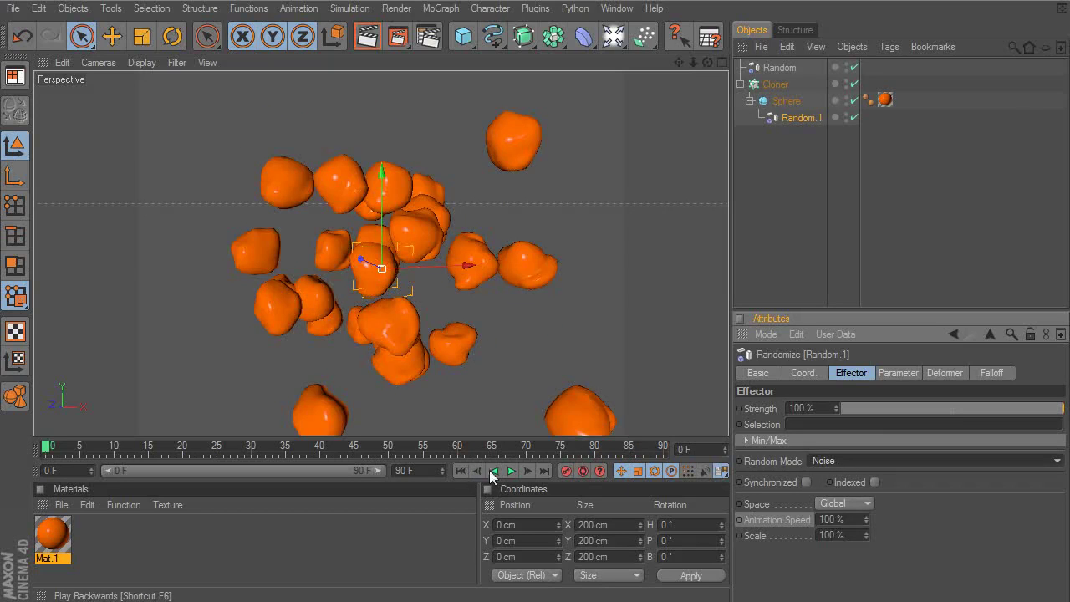
left_click(511, 471)
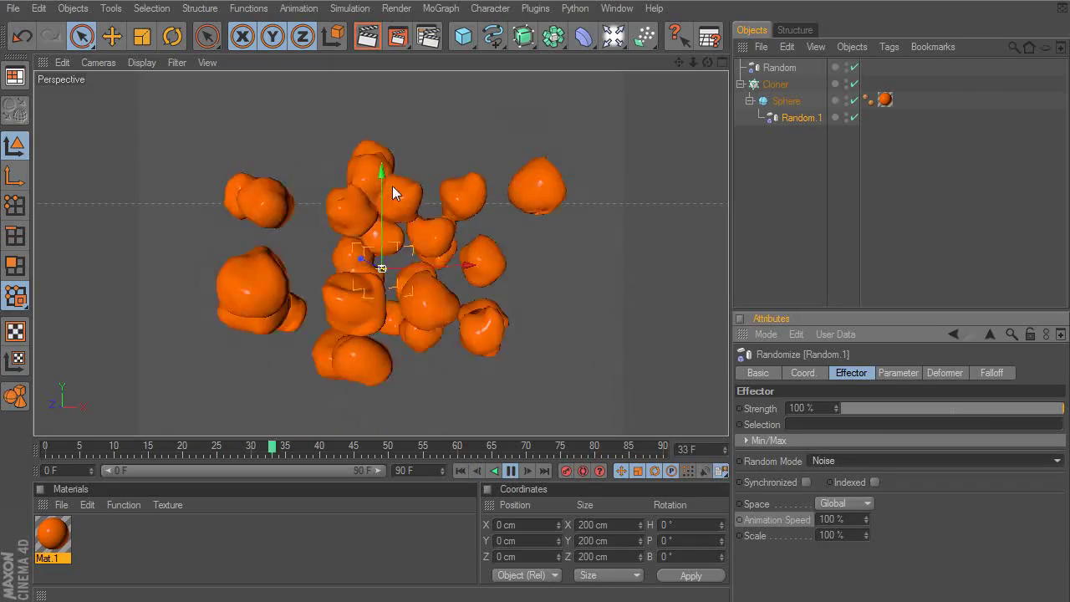
left_click(512, 471)
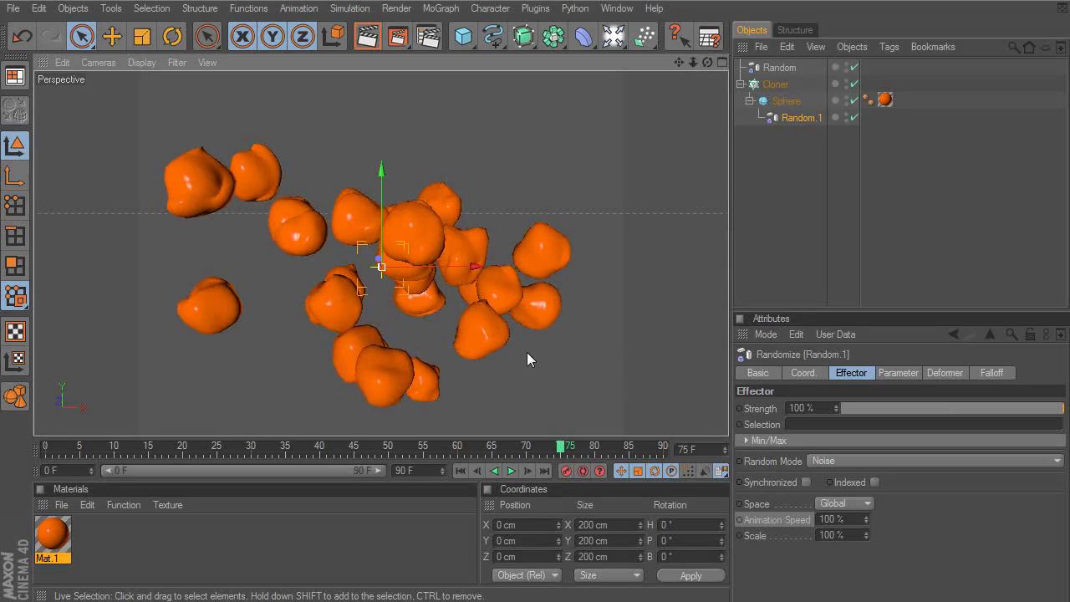
left_click_drag(525, 360, 495, 345, "alt")
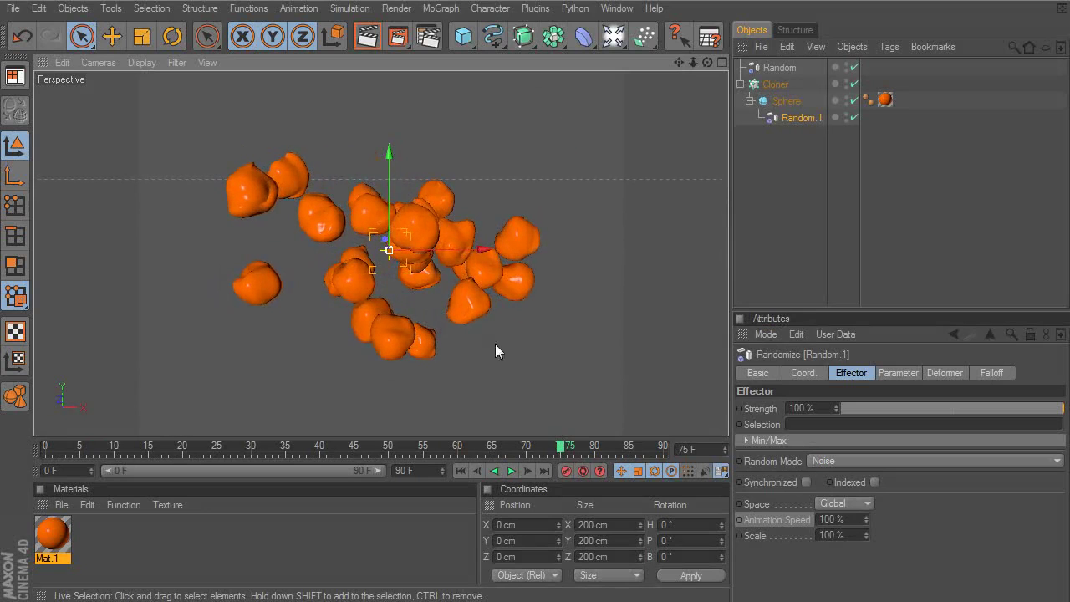
middle_click_drag(484, 327, 477, 336, "alt")
right_click_drag(426, 332, 427, 377, "alt")
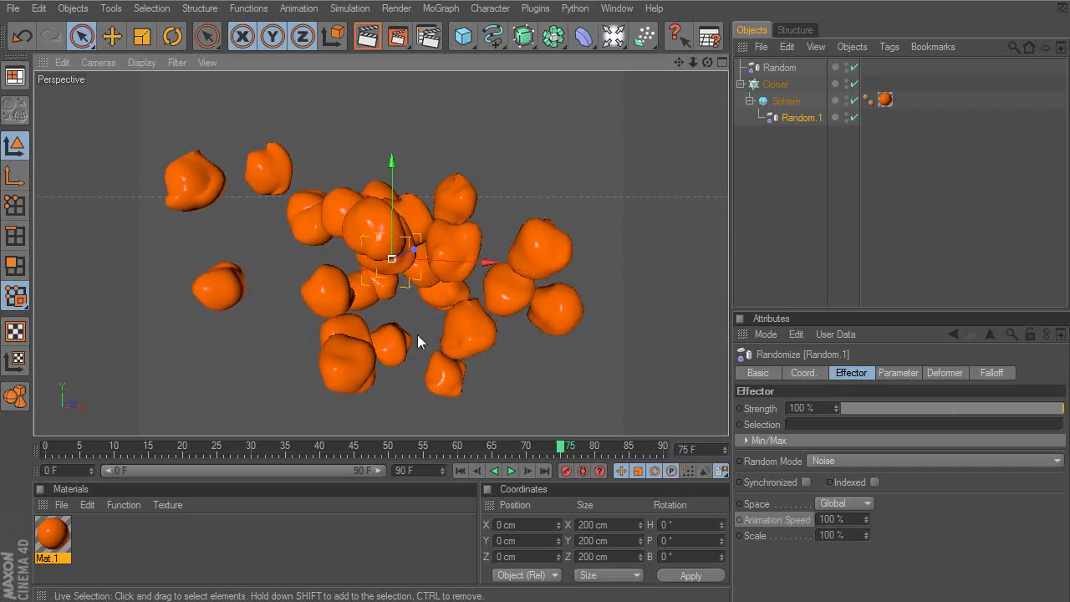